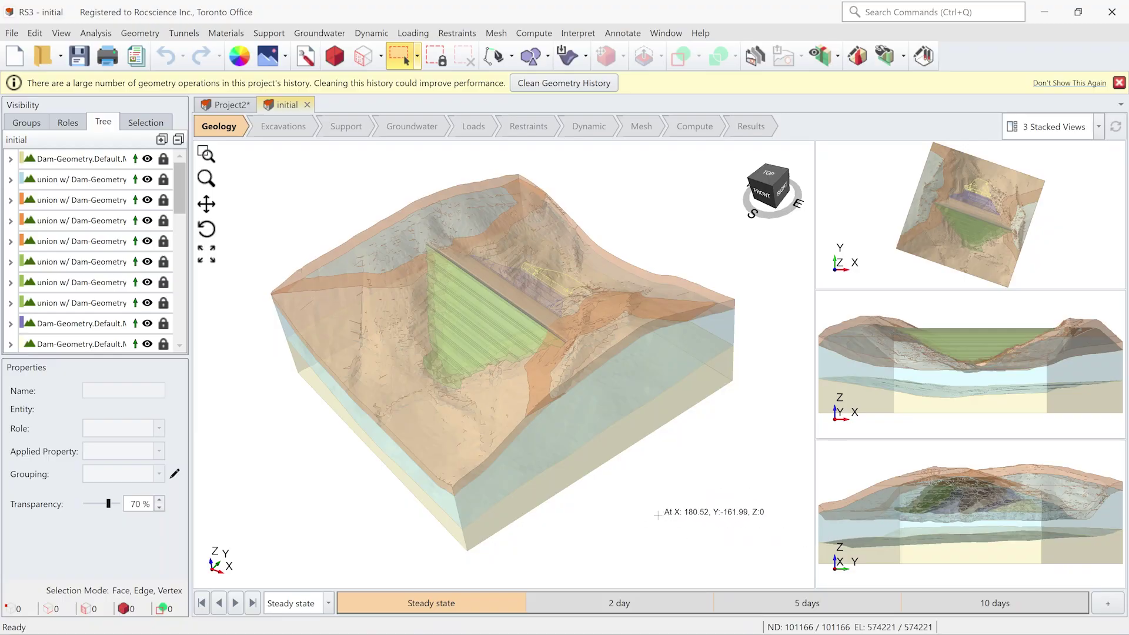
Step: Orbit the dam model slightly and bring up Project Settings, showing metric kPa units
middle_drag(653, 495, 665, 509)
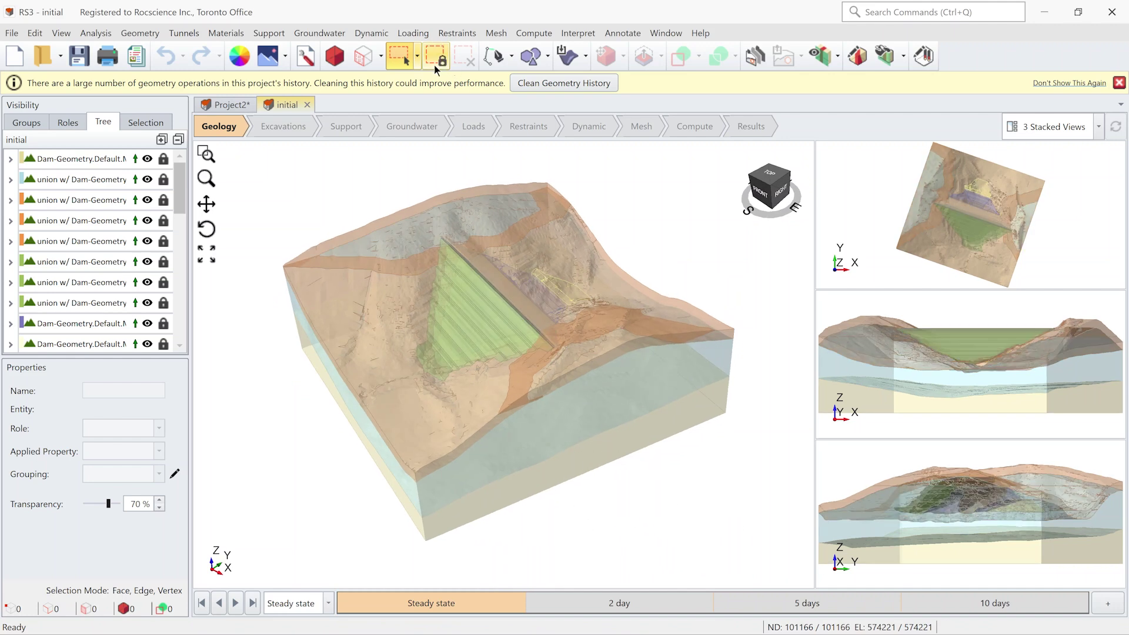
click(307, 57)
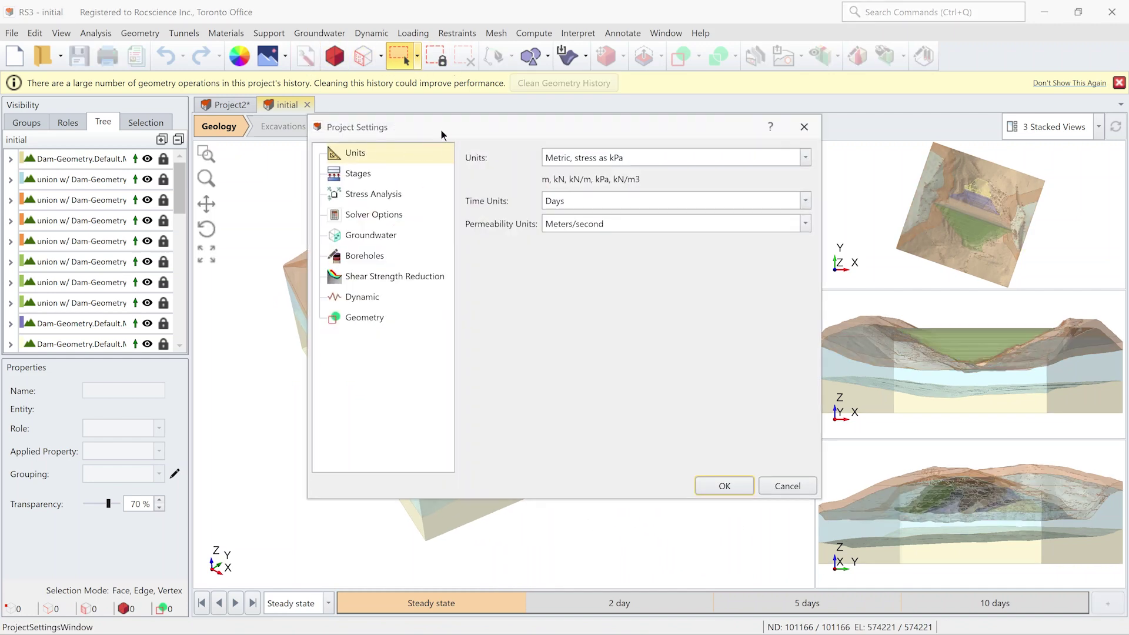
Step: Review the Groundwater, four-stage timeline and Shear Strength Reduction pages, then cancel without changes
drag(441, 129, 355, 129)
click(295, 235)
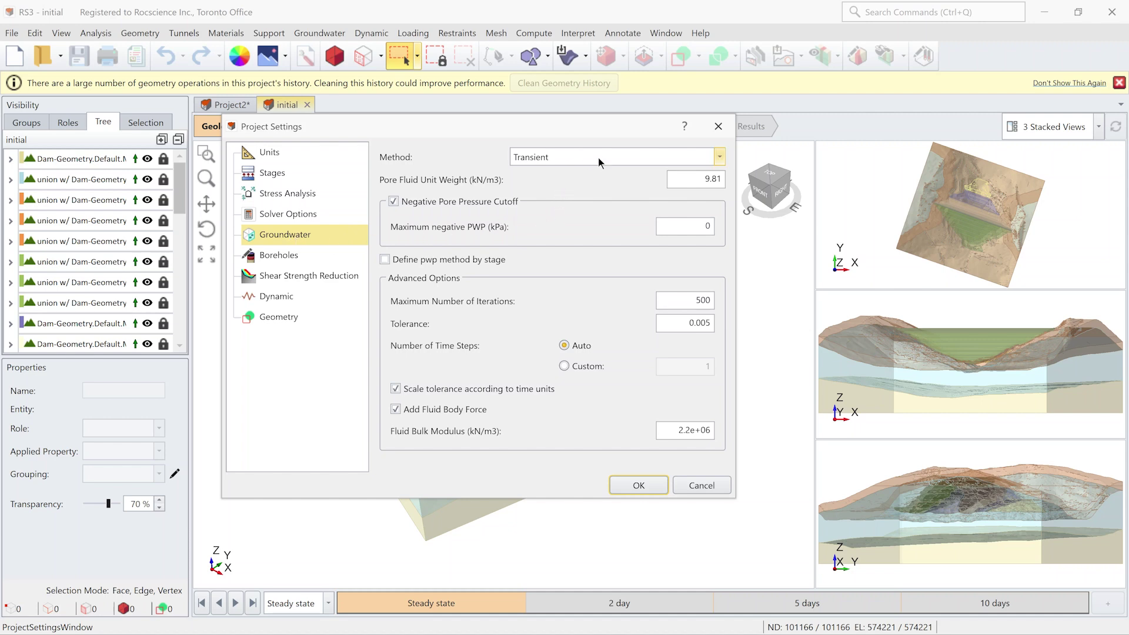
click(282, 174)
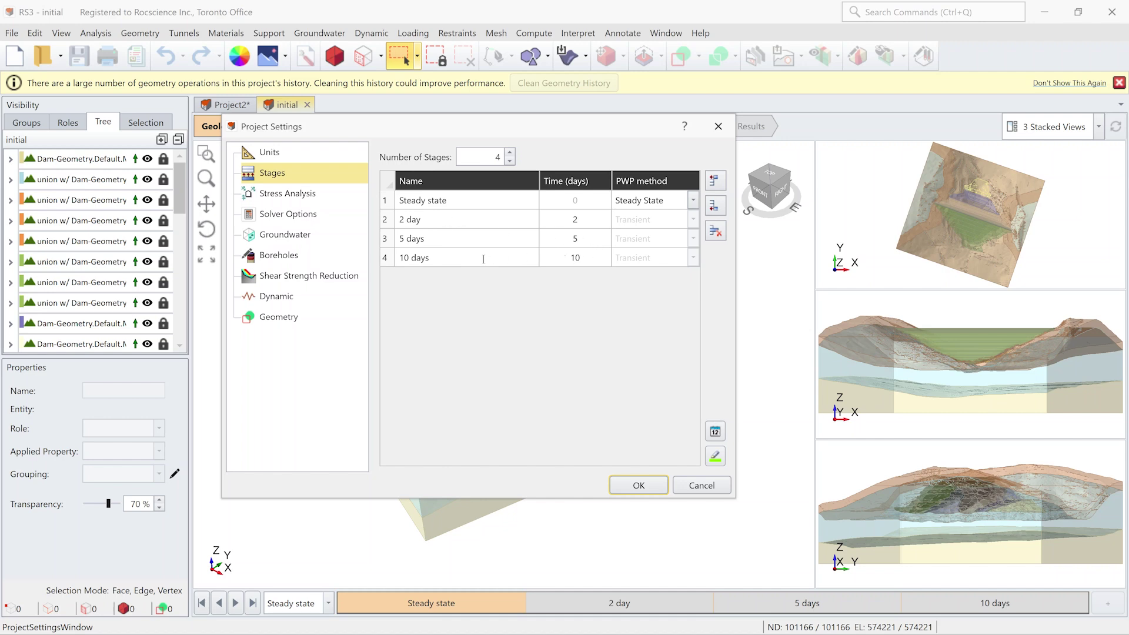
click(343, 276)
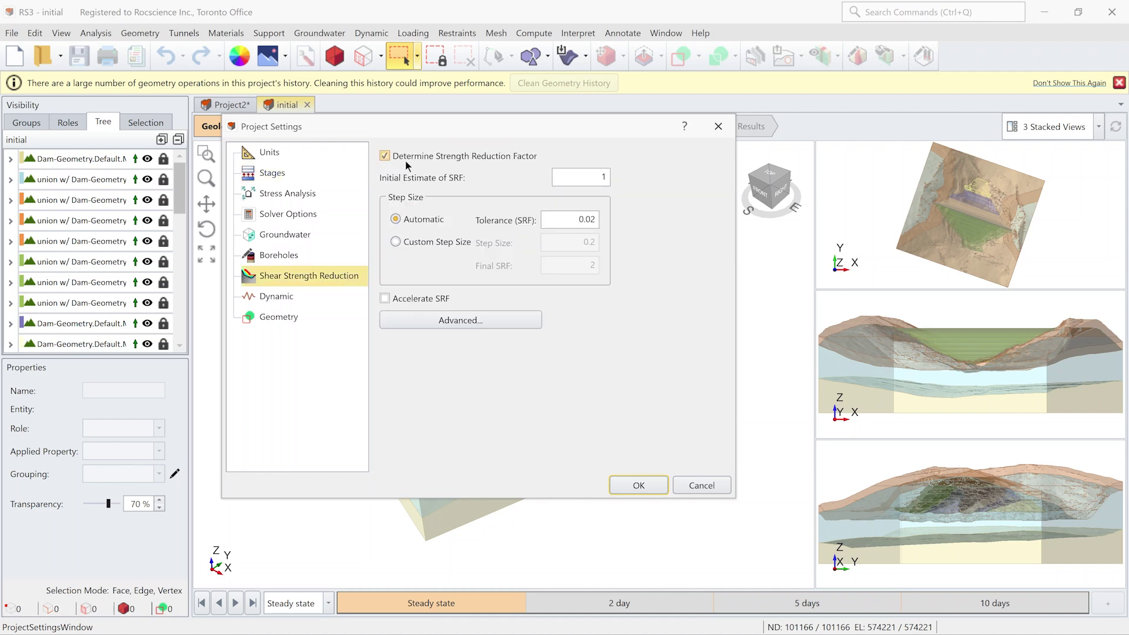
click(701, 486)
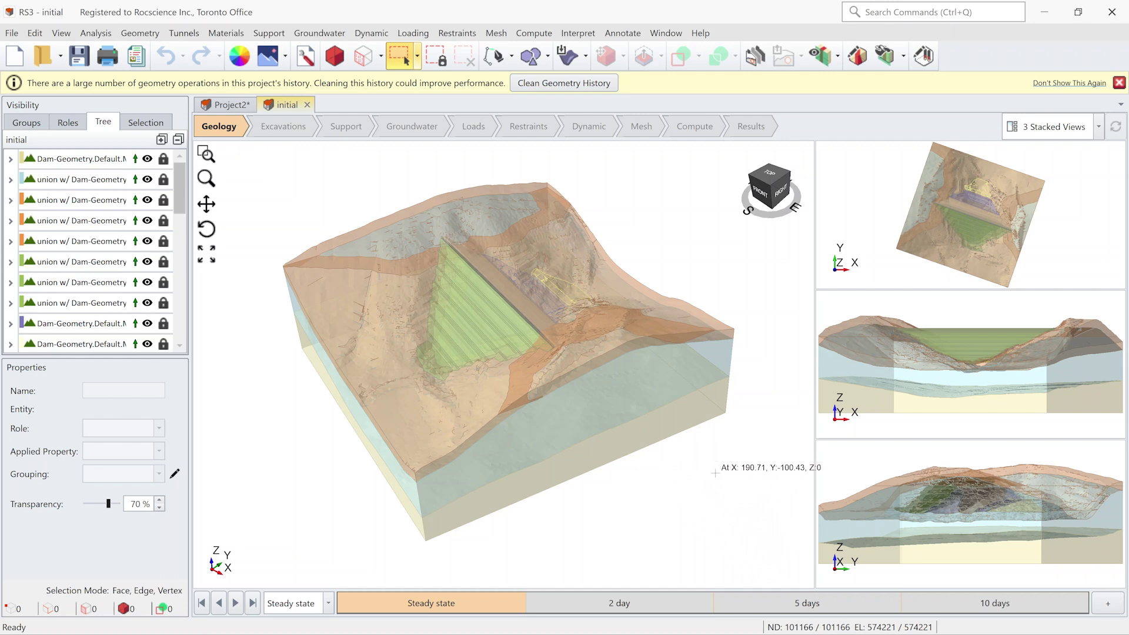
middle_drag(759, 470, 504, 238)
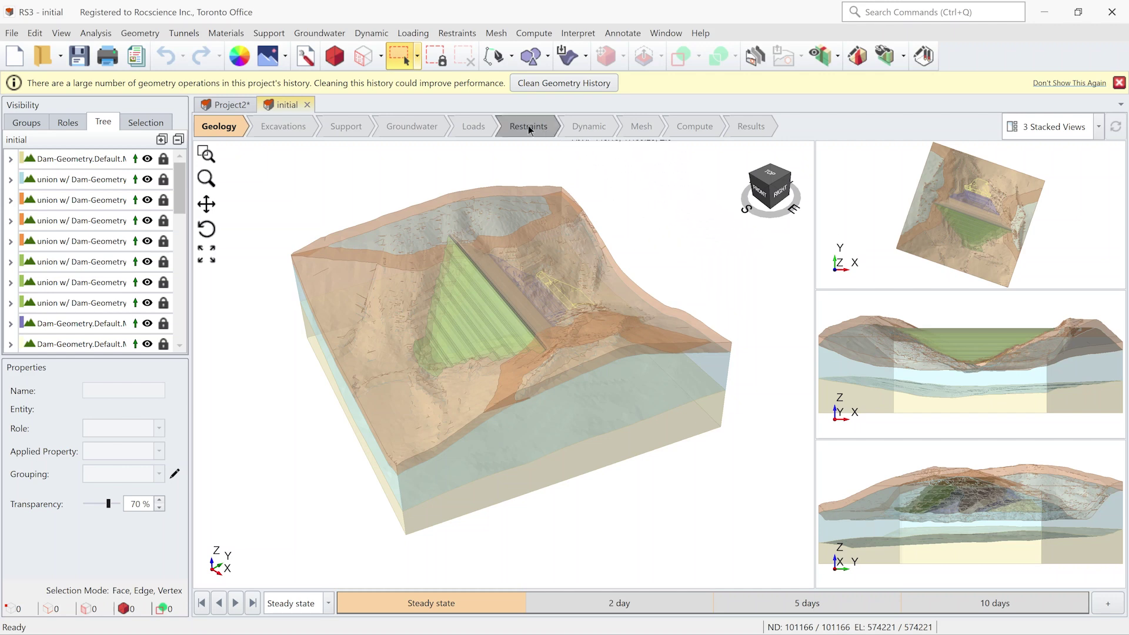
click(331, 35)
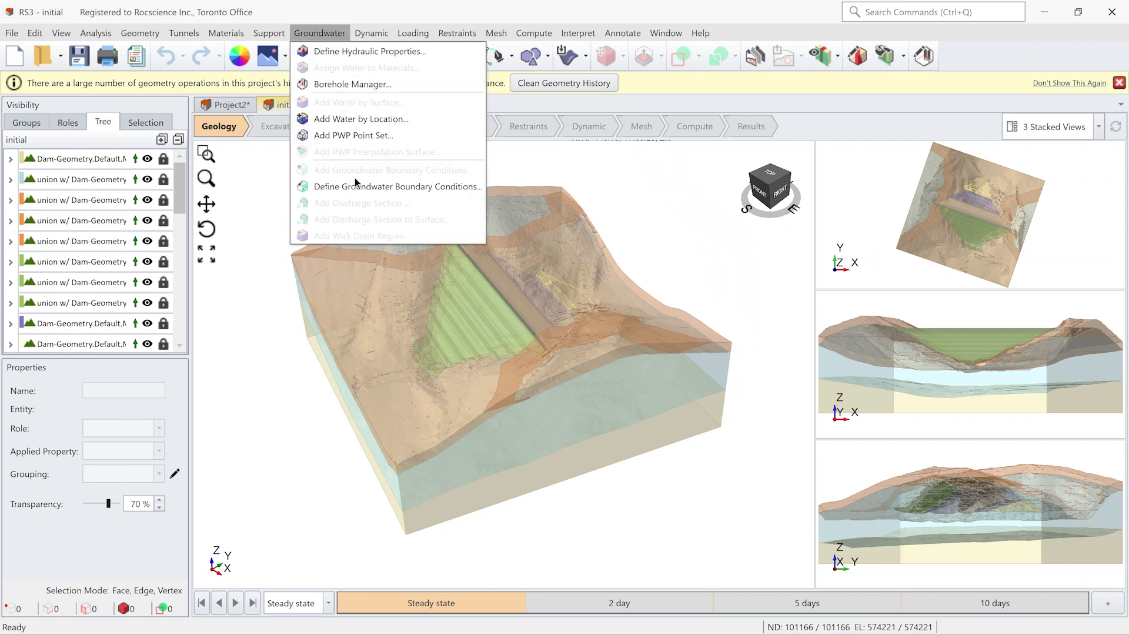
click(355, 187)
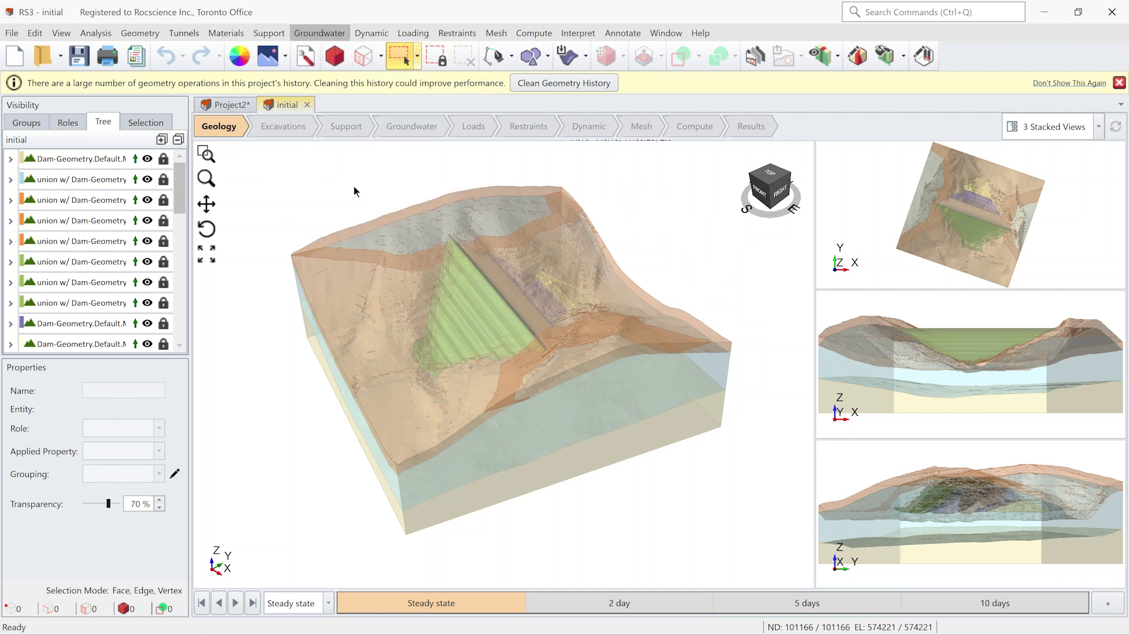
drag(530, 153, 447, 154)
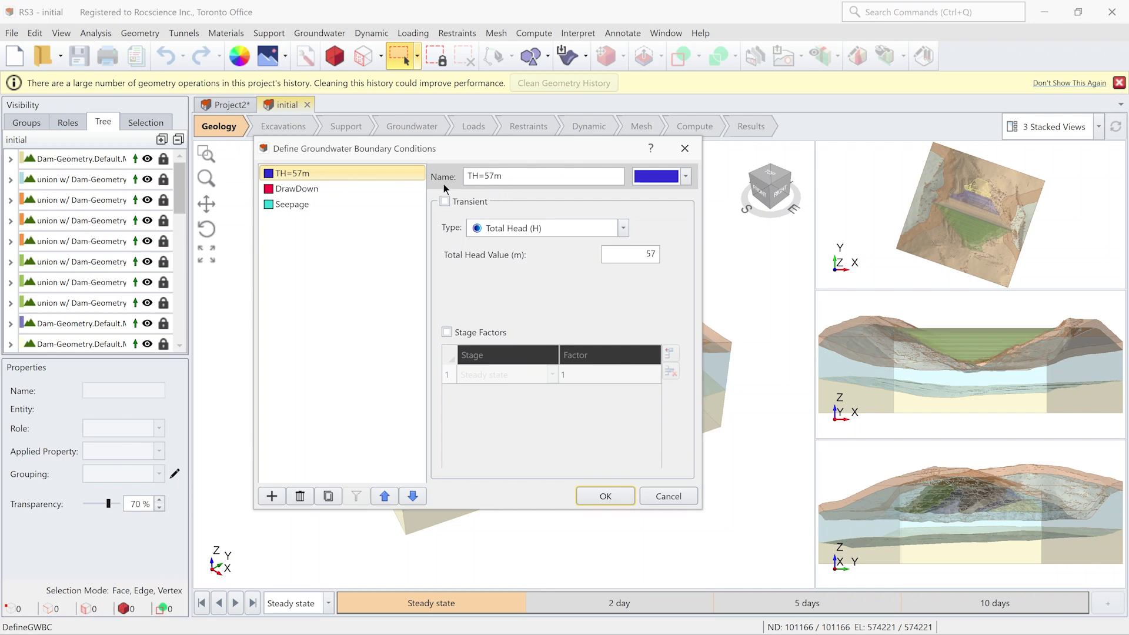
click(322, 190)
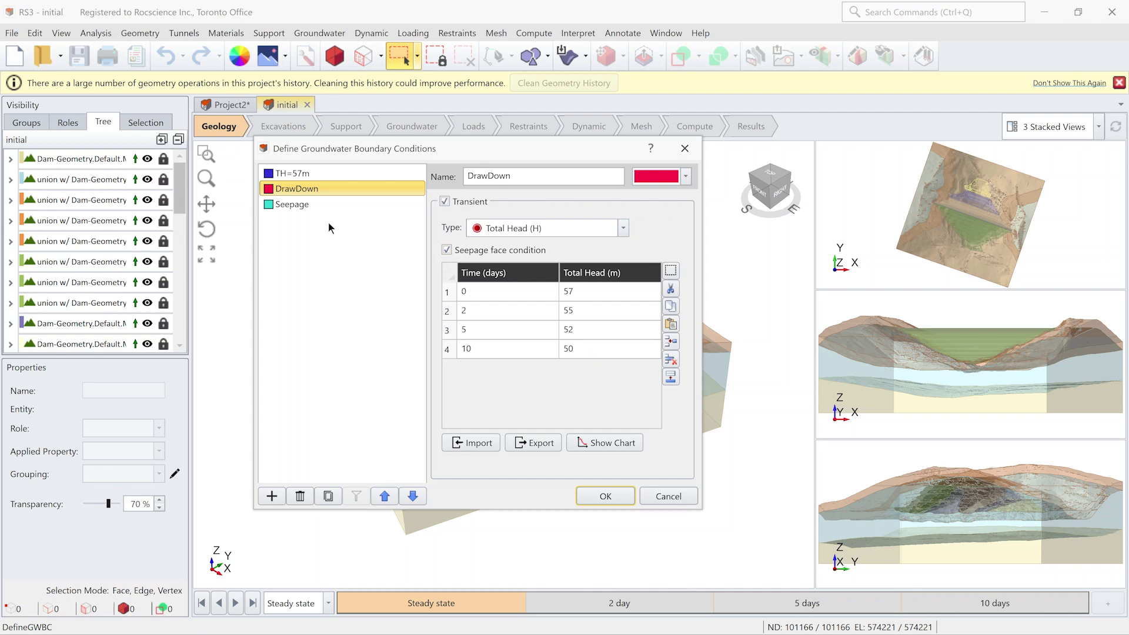
click(303, 206)
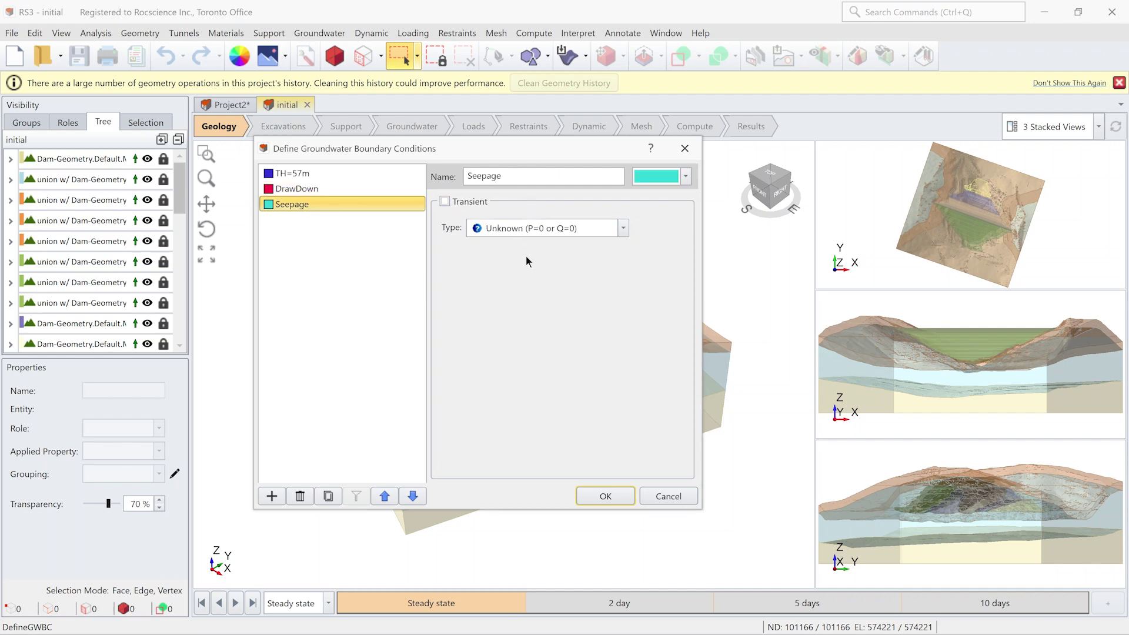
click(662, 495)
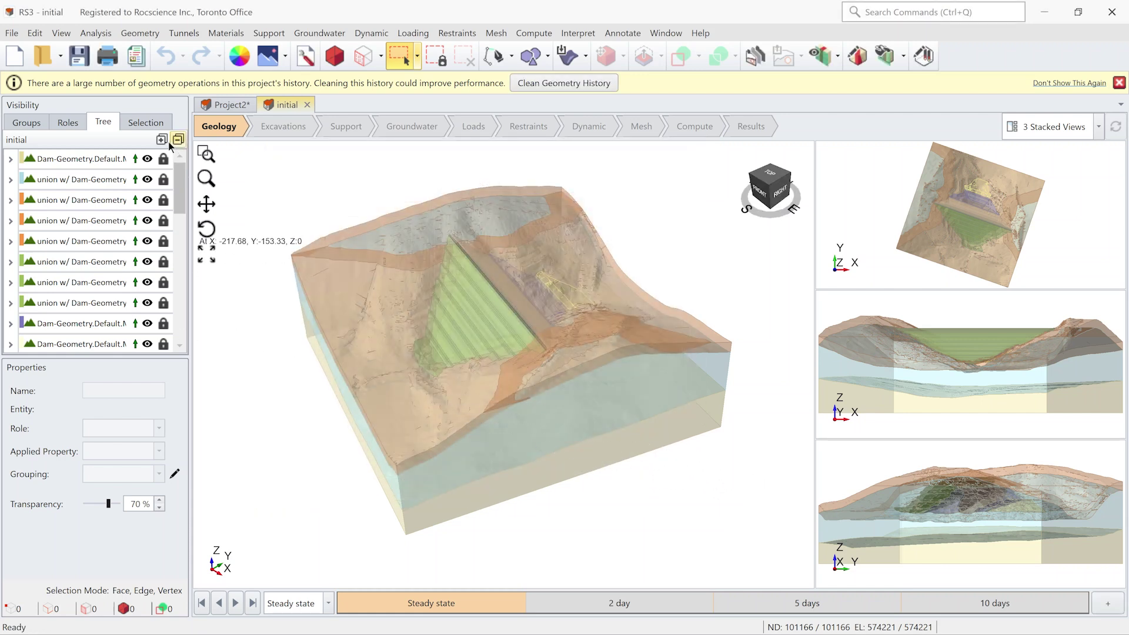
Step: Apply the TH=57m boundary condition to the Upstream faces, removed at the 2 day stage
click(150, 122)
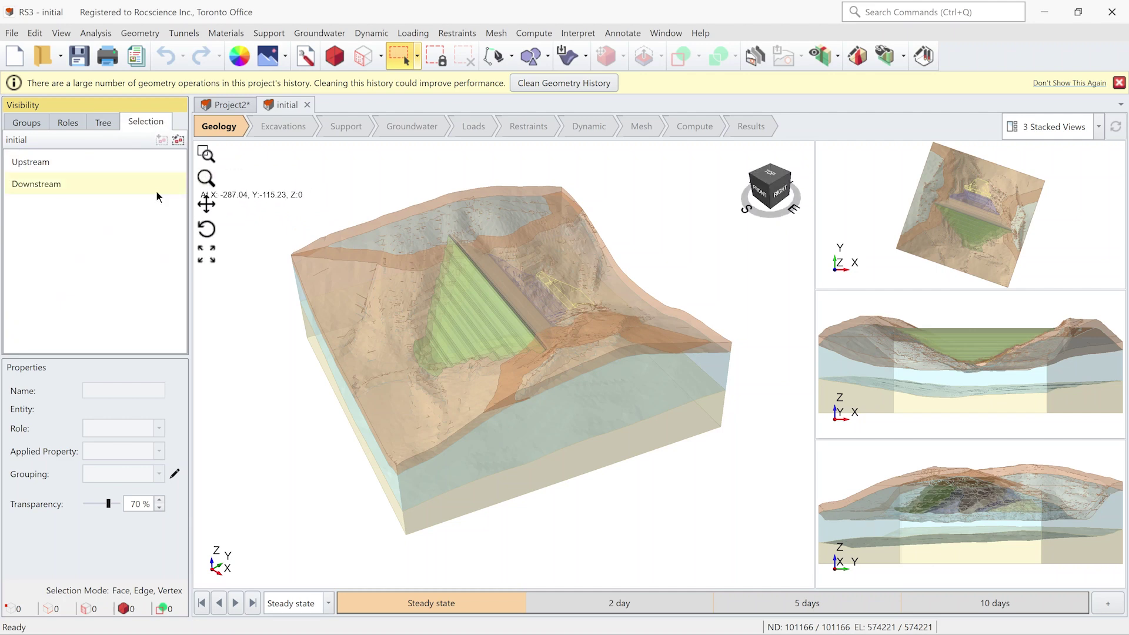
click(96, 163)
click(95, 182)
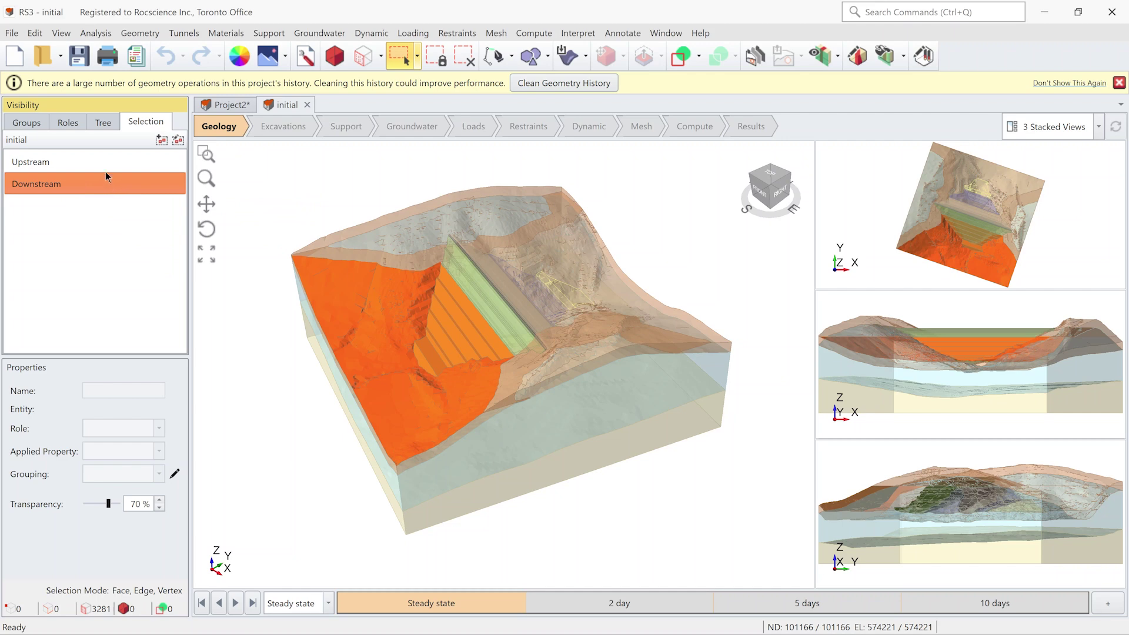
click(100, 158)
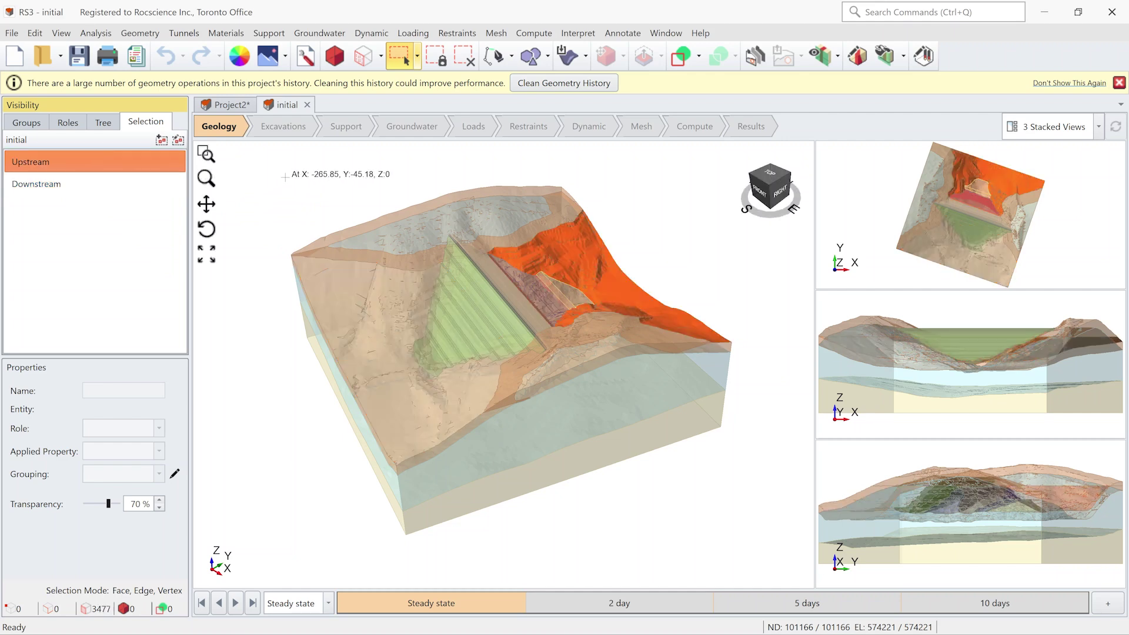
click(319, 33)
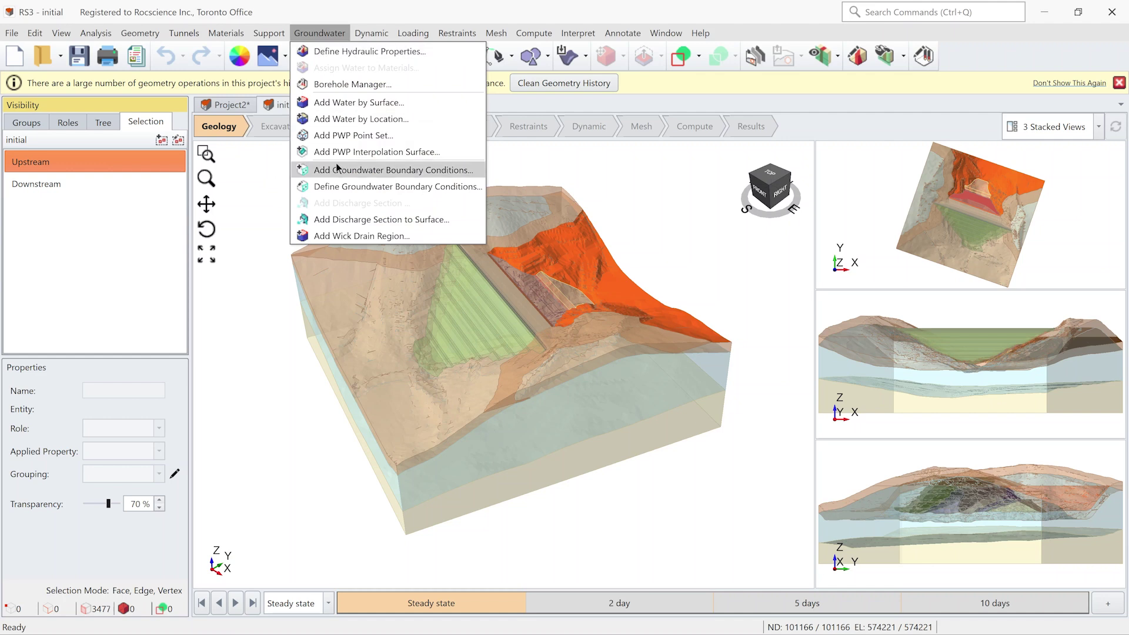
click(350, 170)
drag(511, 223, 357, 223)
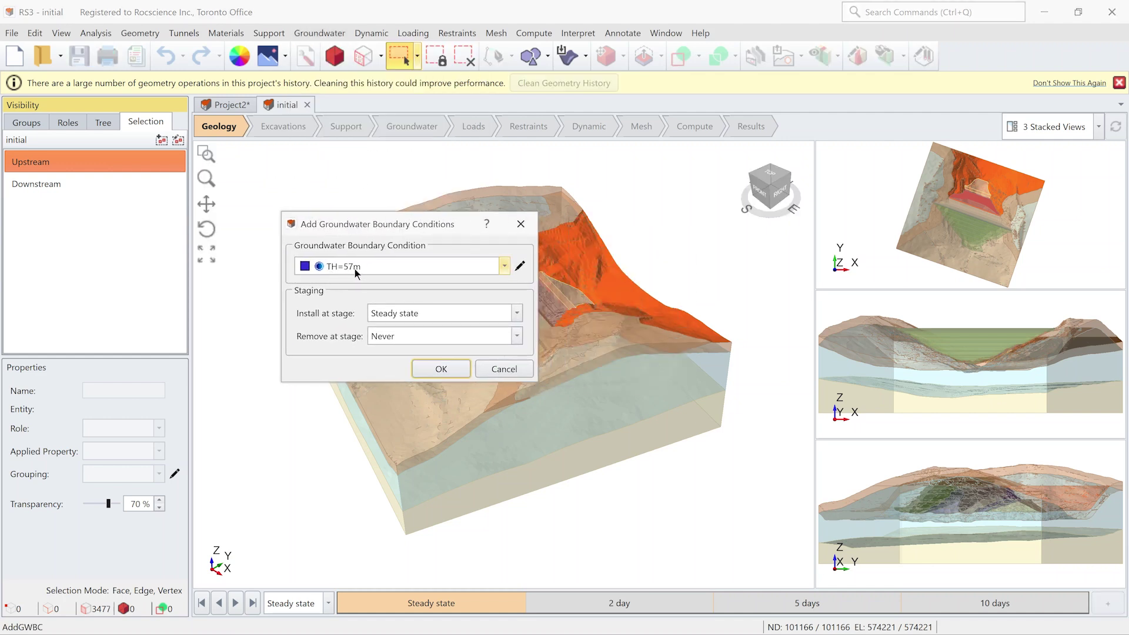
click(424, 333)
click(411, 354)
click(432, 369)
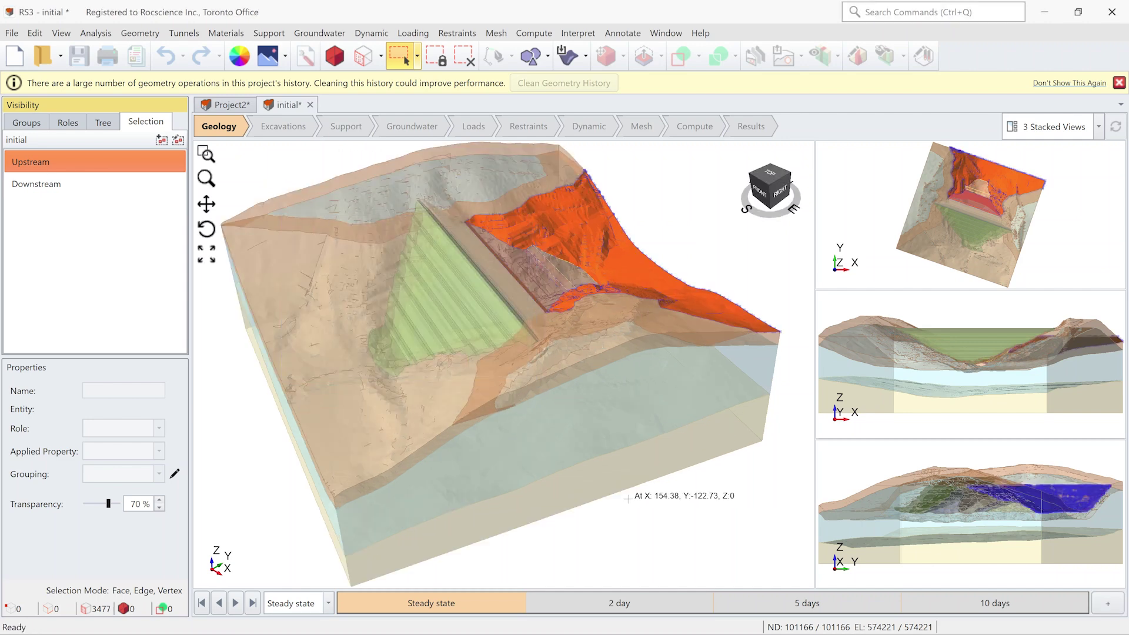
Step: Add the DrawDown condition to the Upstream faces, installed at the 2 day stage
click(81, 158)
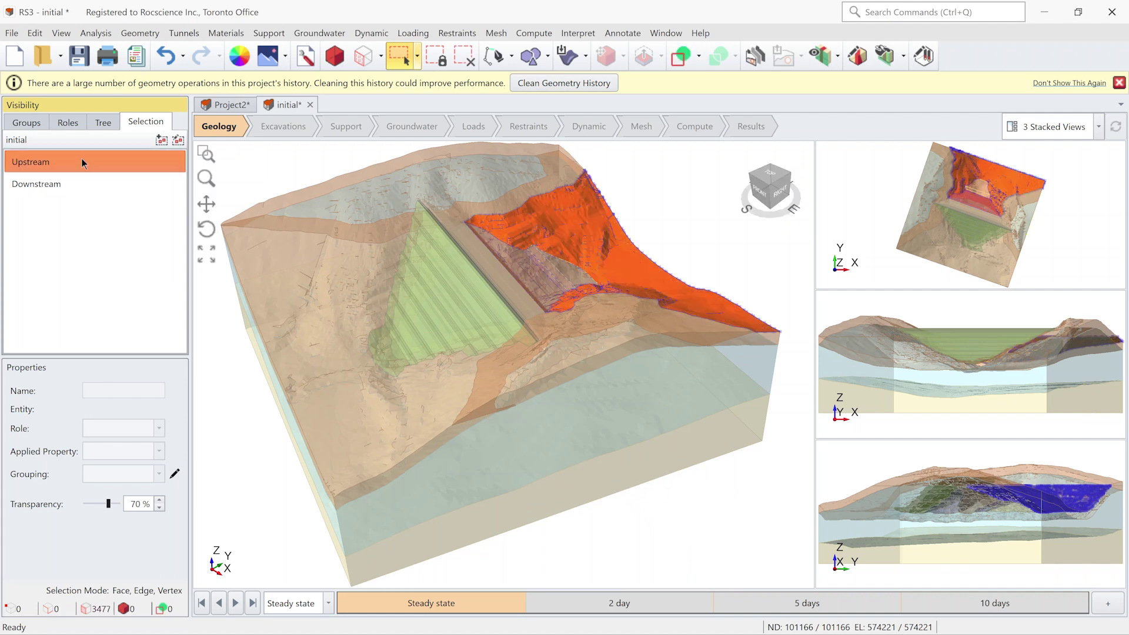
click(312, 33)
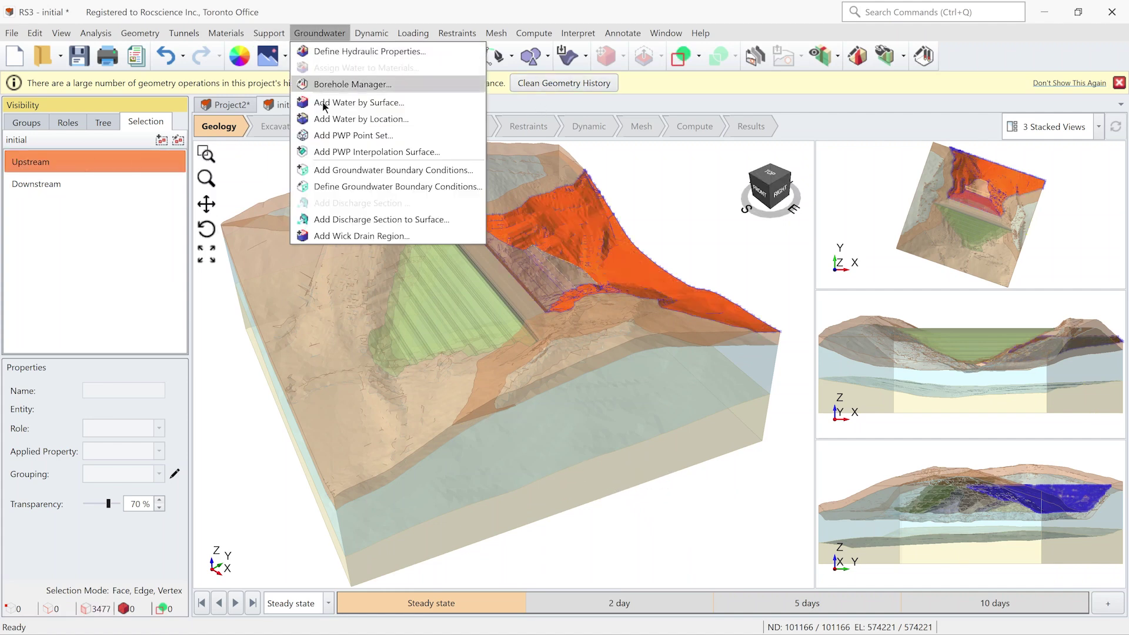
click(348, 172)
click(546, 276)
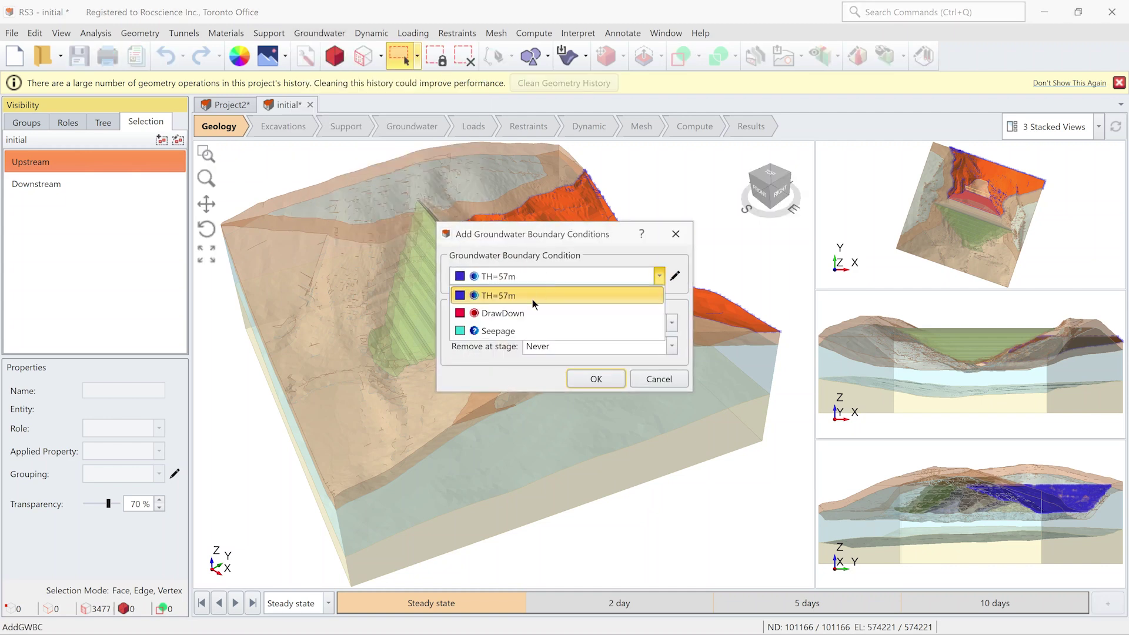
click(489, 315)
click(556, 323)
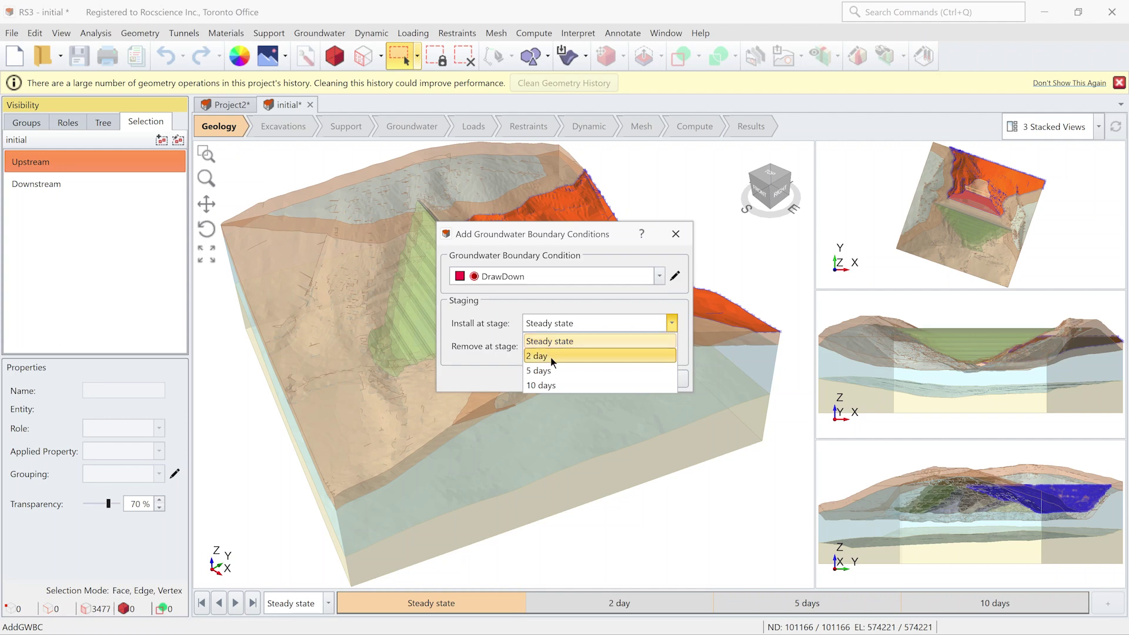
click(551, 356)
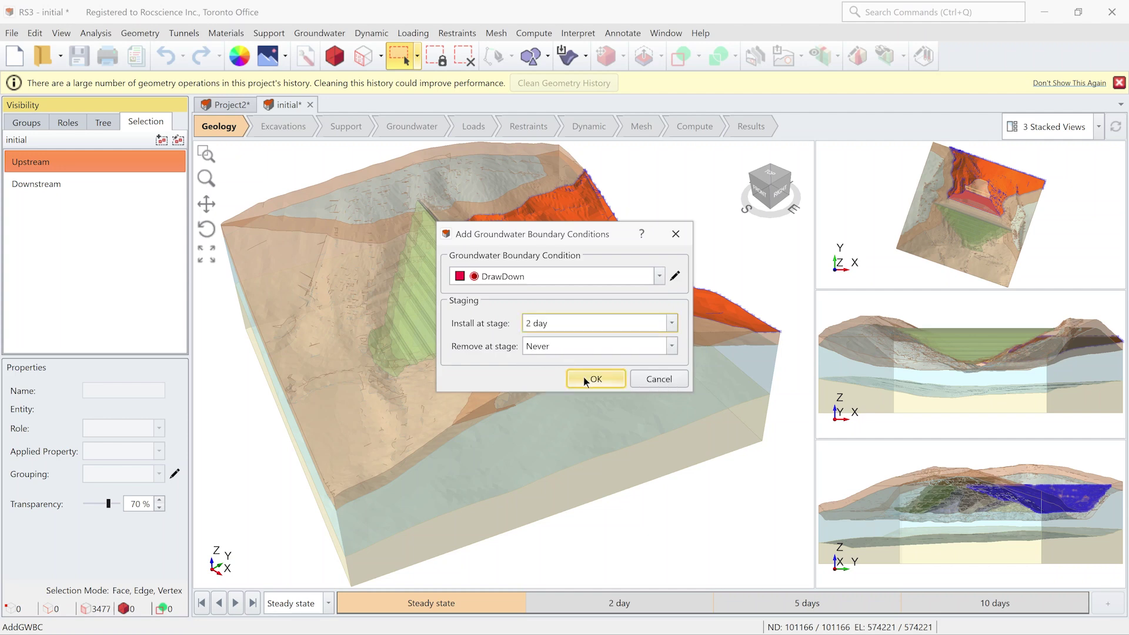
Step: Confirm DrawDown, then apply a Seepage boundary condition to the Downstream faces
key(Return)
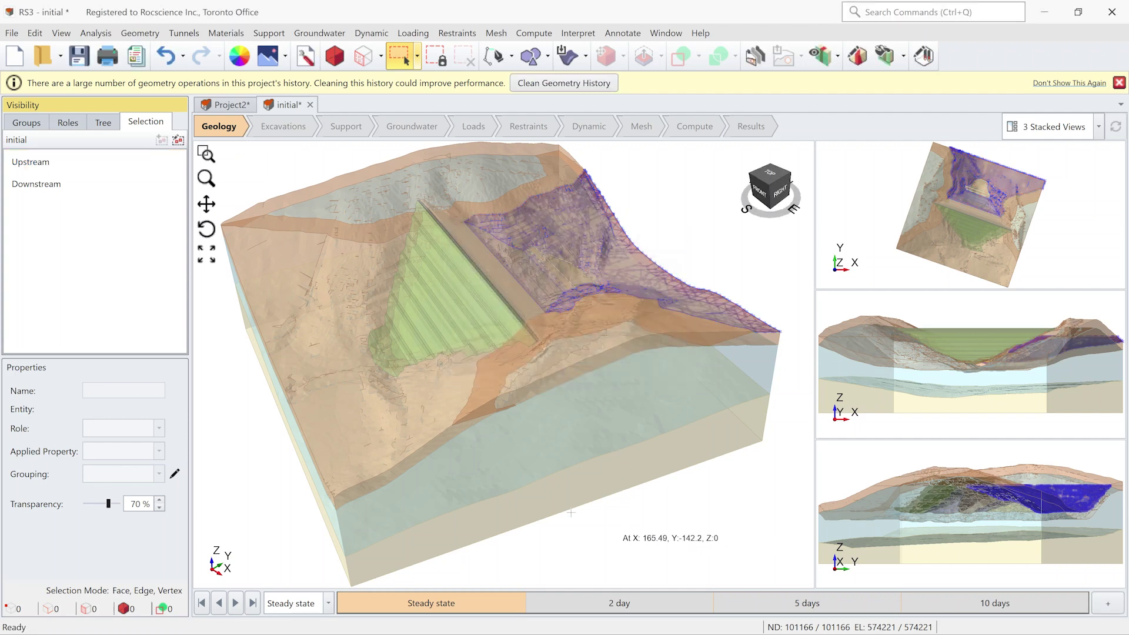
click(76, 184)
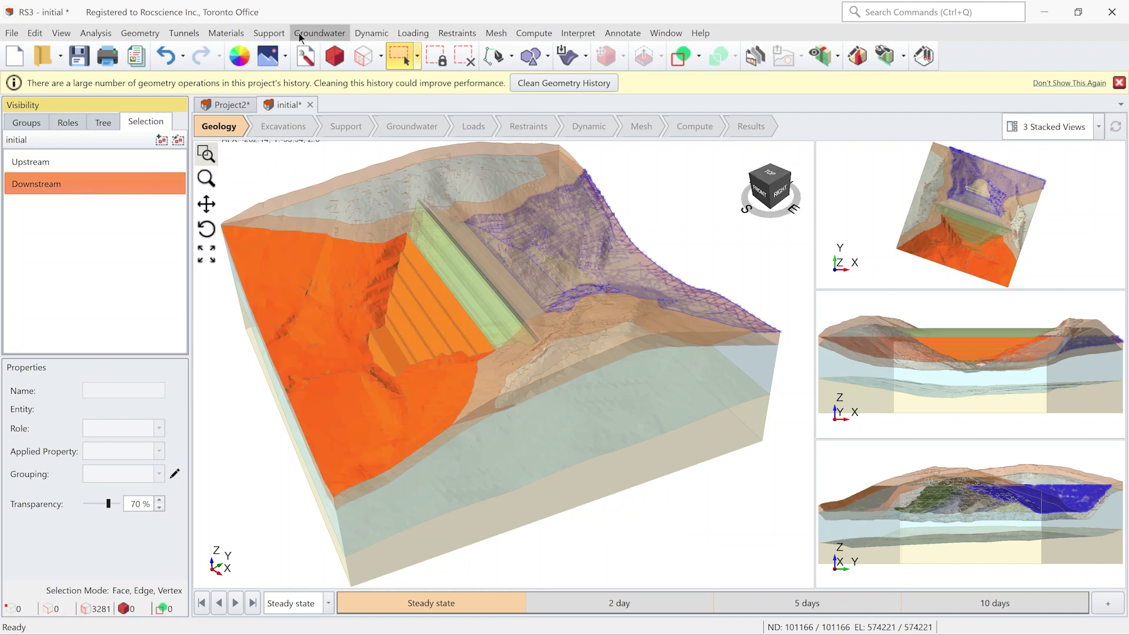
click(328, 34)
click(340, 170)
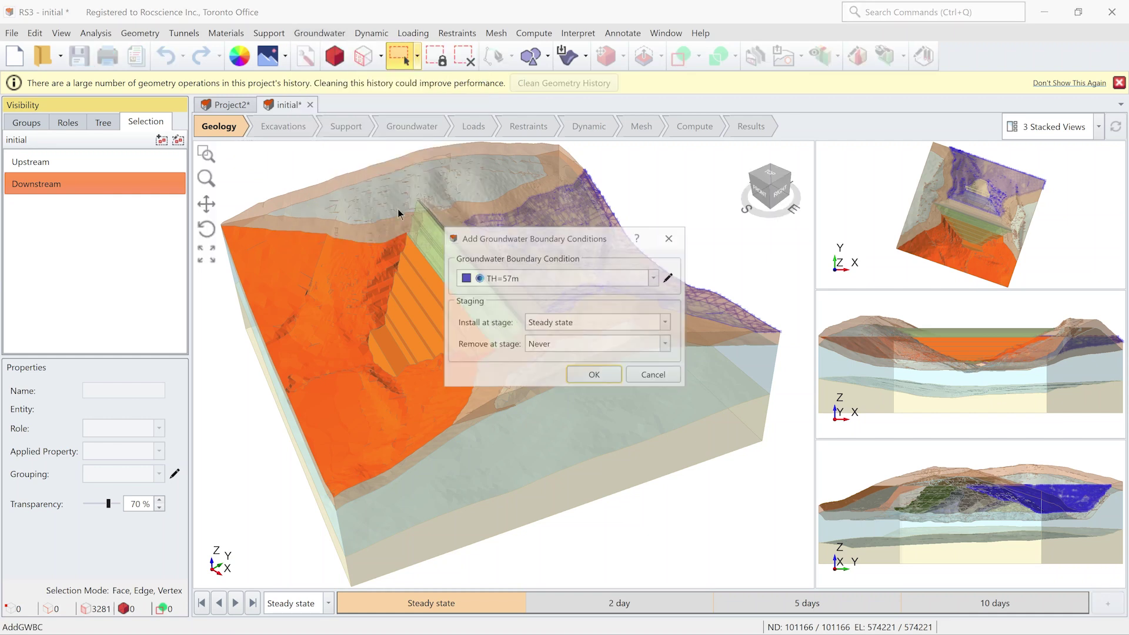
click(543, 276)
click(529, 334)
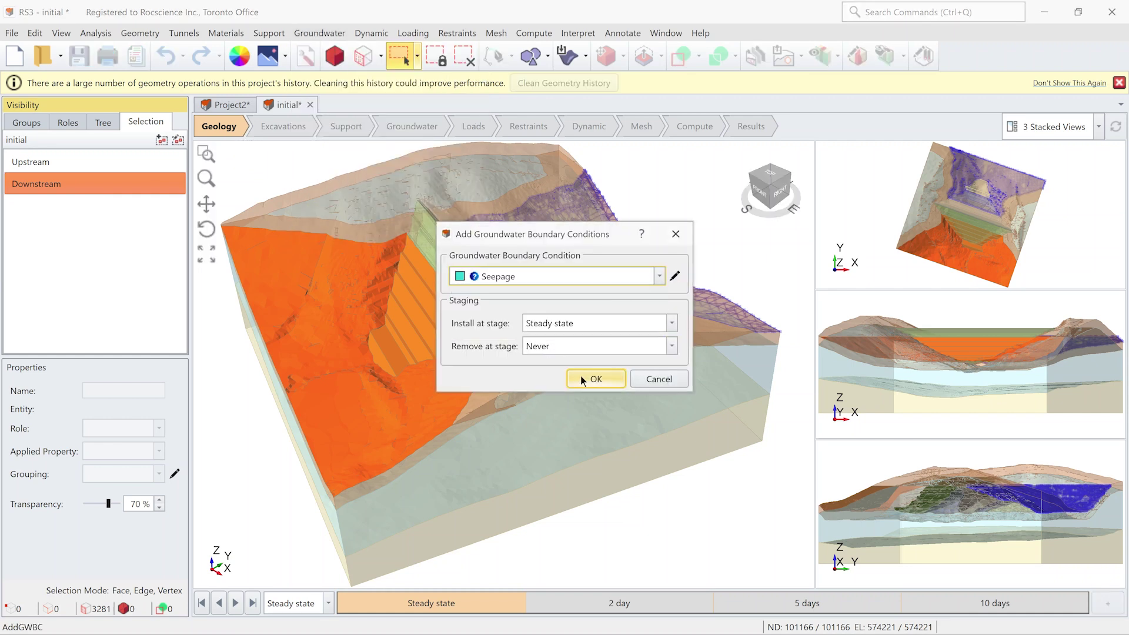
click(588, 379)
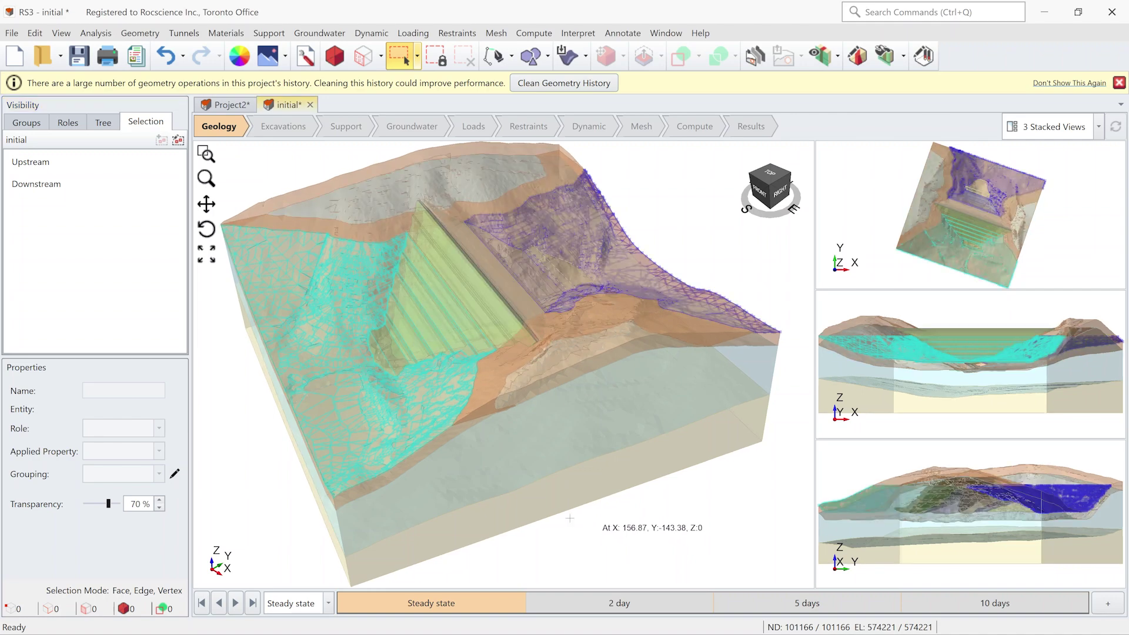
Step: Open the Final model's Results, contouring Sigma 1 Effective at Steady state
click(102, 122)
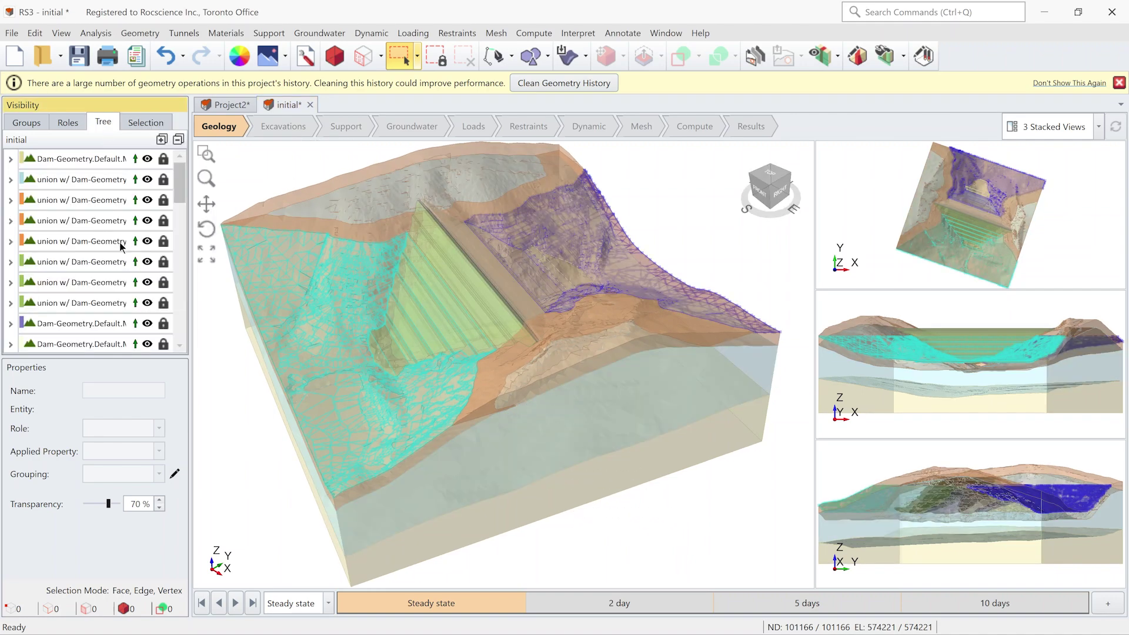
scroll(115, 244, down, 5)
click(87, 242)
scroll(88, 242, down, 2)
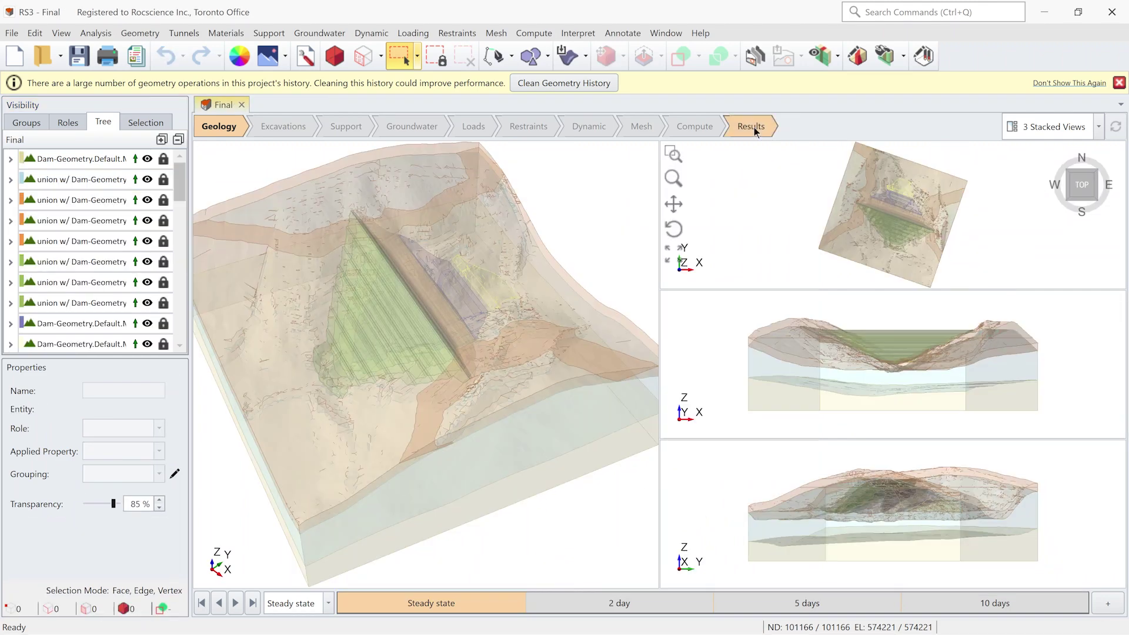
click(750, 126)
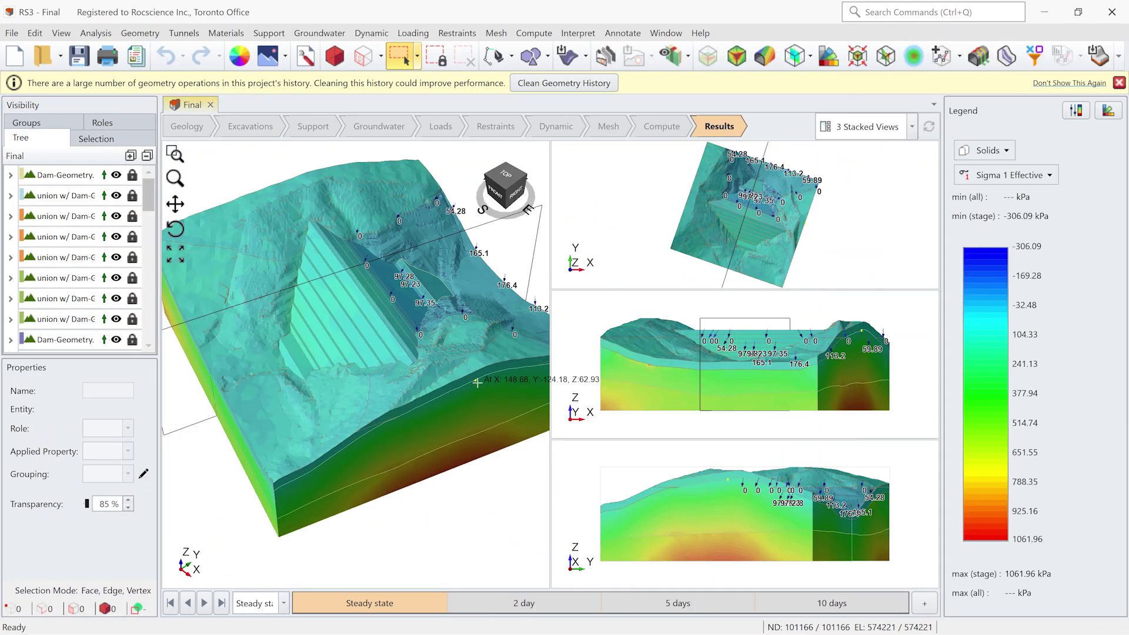
Step: Maximize the 3D view and contour Seepage Total Head, from 38.084 to 57.169 m
scroll(511, 453, down, 3)
double_click(510, 453)
click(1057, 181)
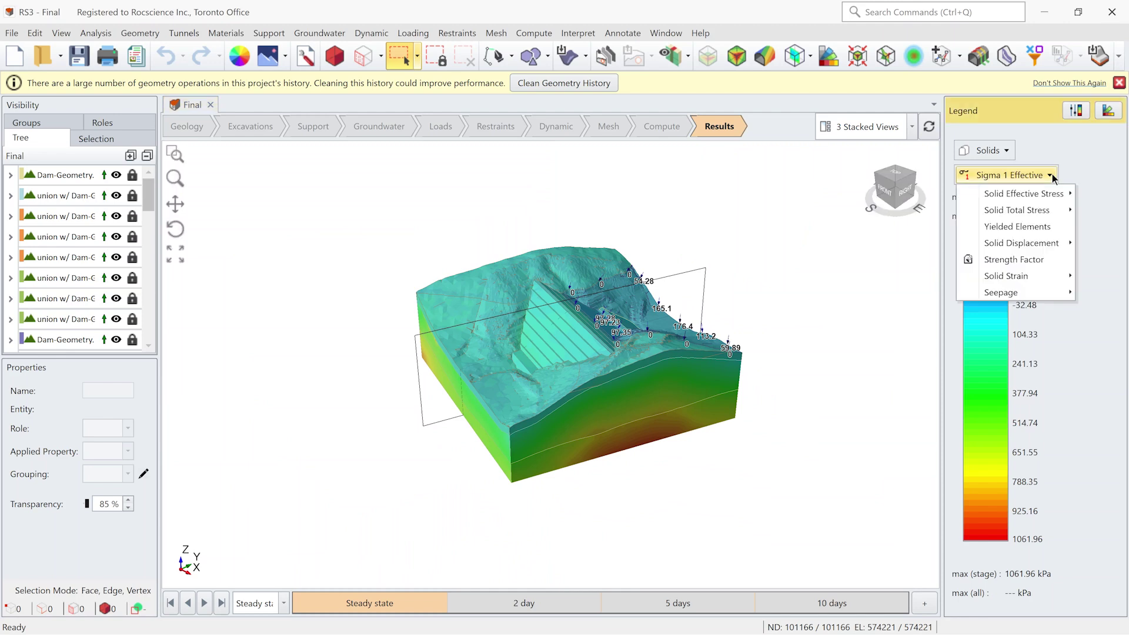
mouse_move(1053, 293)
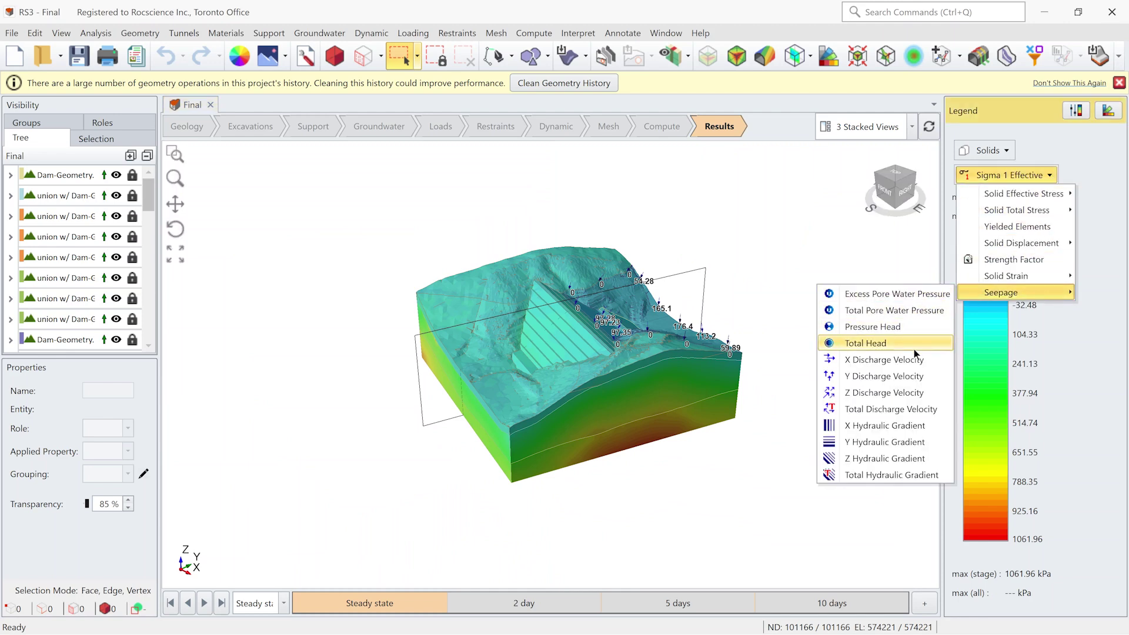
click(864, 343)
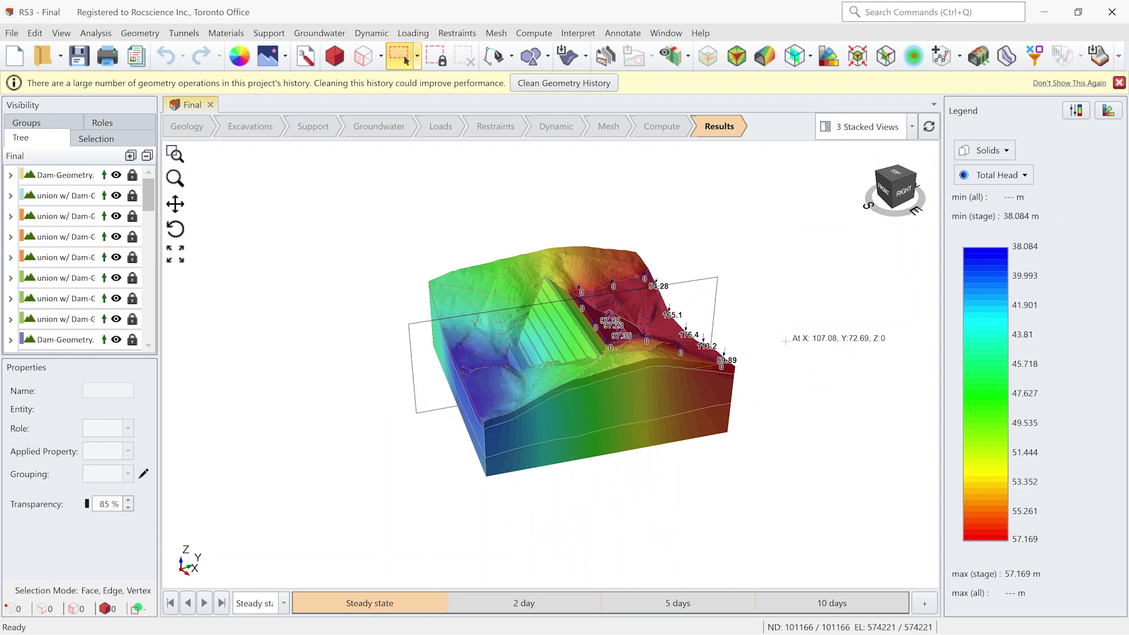
click(1018, 181)
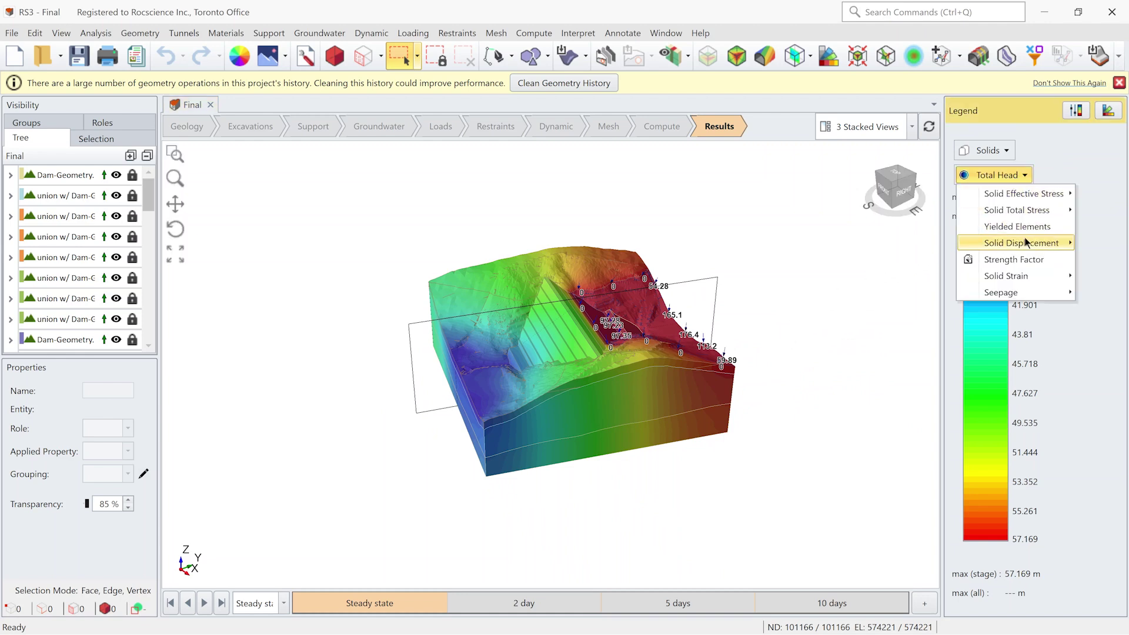
Step: Contour Solid Displacement Total Displacement, ranging from 0 to 0.066 m at Steady state
mouse_move(1026, 243)
click(911, 293)
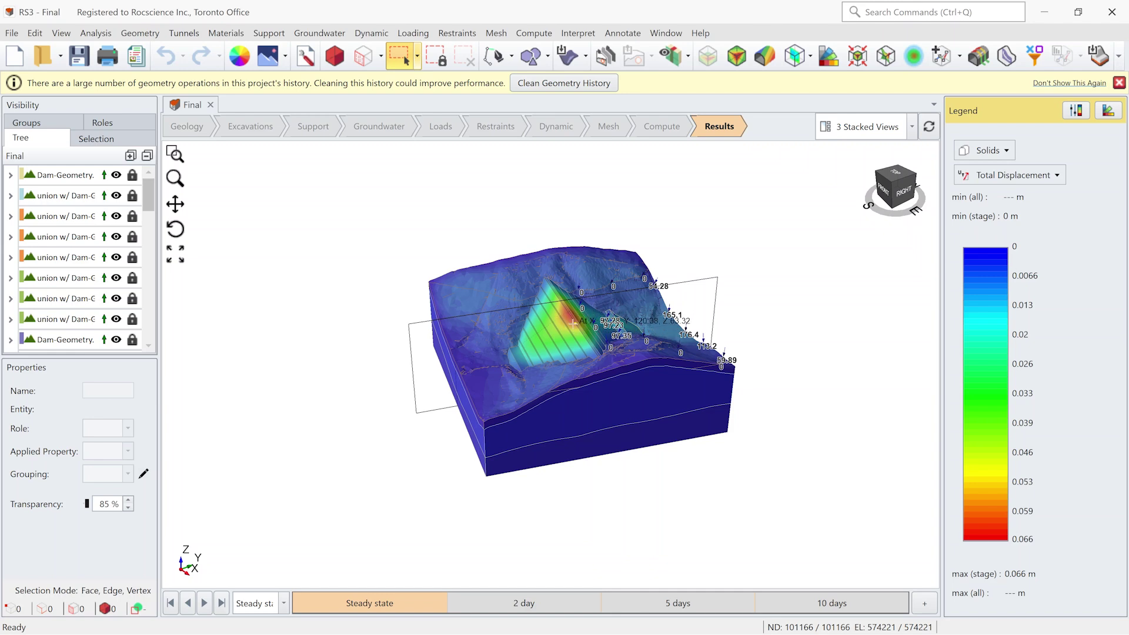
click(865, 247)
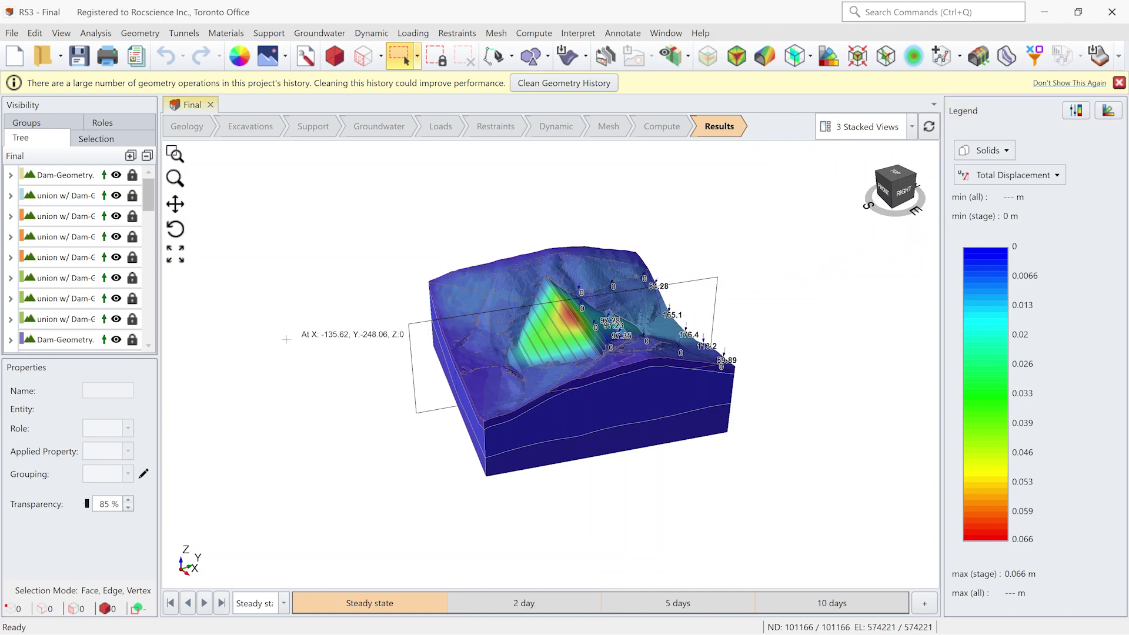
Step: Hide the Exterior Contour and contour the internal section by Total Head
drag(149, 199, 159, 340)
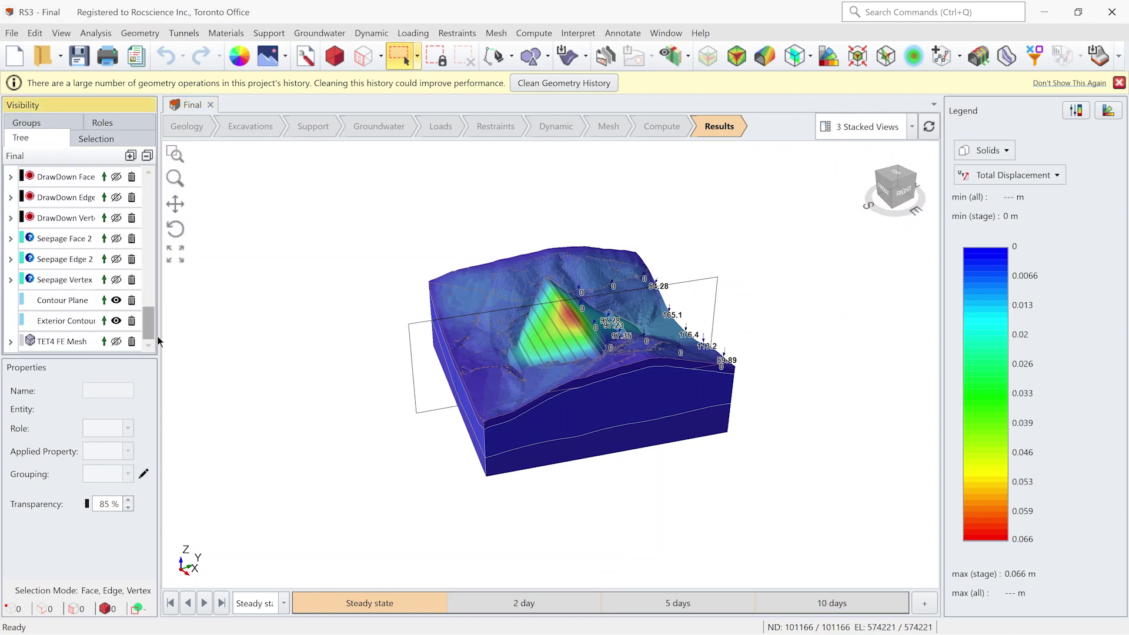
click(116, 320)
click(1053, 176)
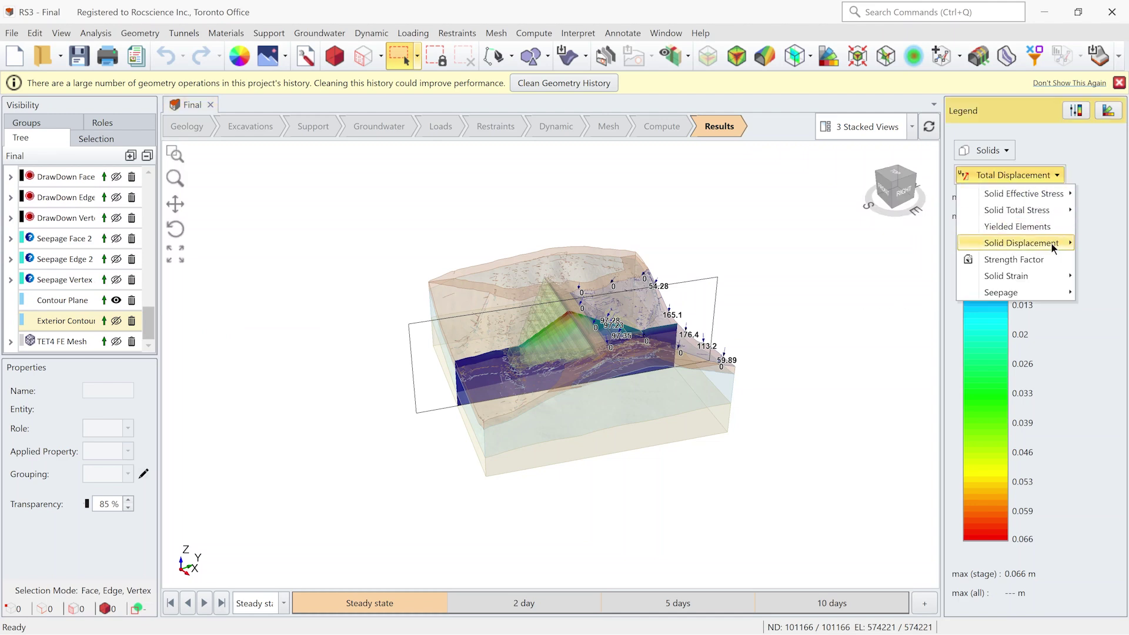
mouse_move(1040, 290)
click(879, 344)
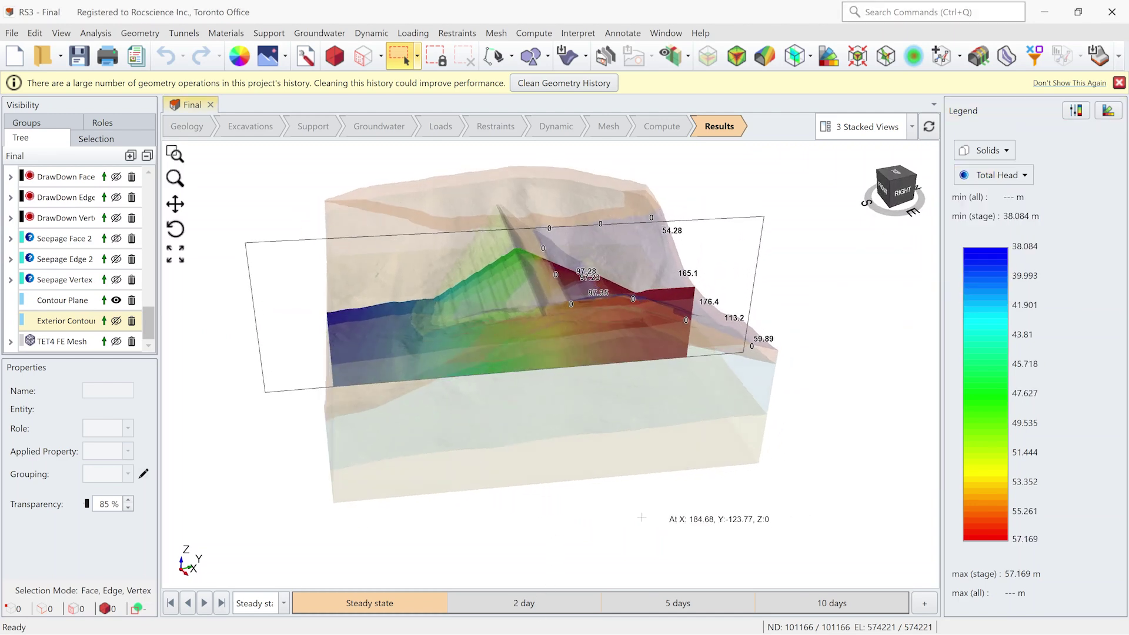
Step: Step through the 2 day, 5 days and 10 days stages, orbiting to face the section
click(541, 603)
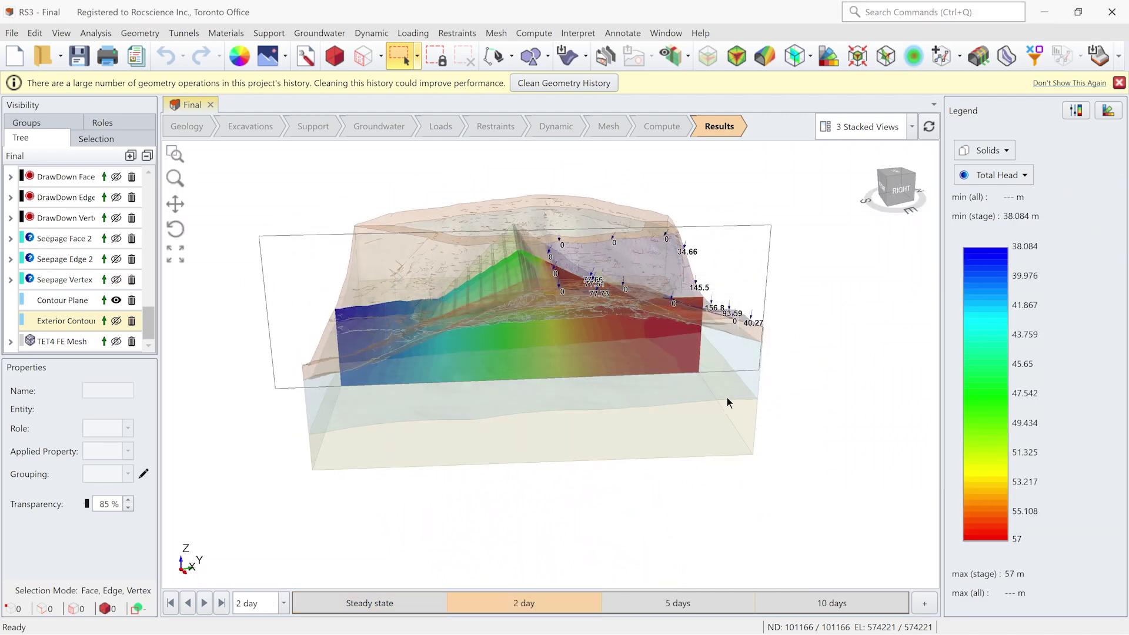
click(752, 603)
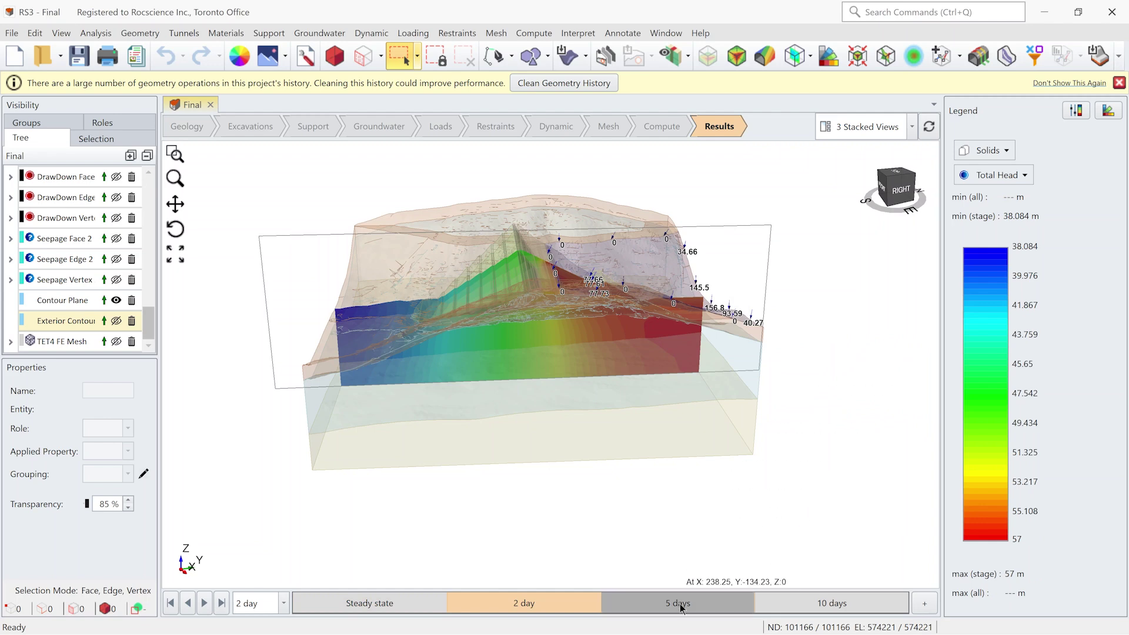
click(823, 603)
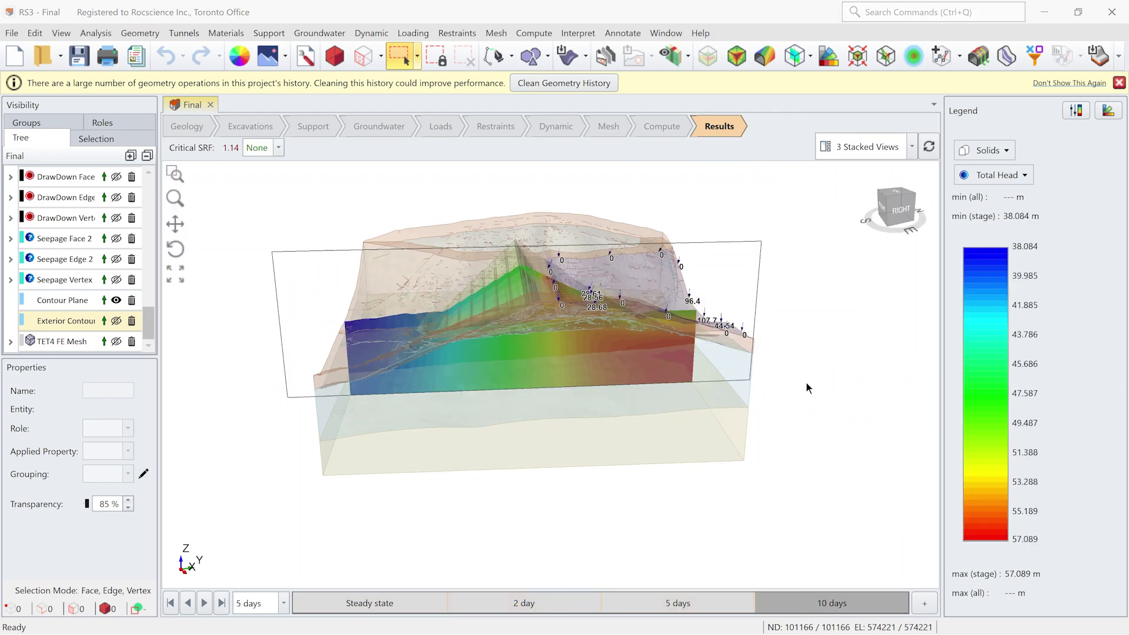
middle_drag(586, 322, 650, 334)
scroll(649, 334, up, 2)
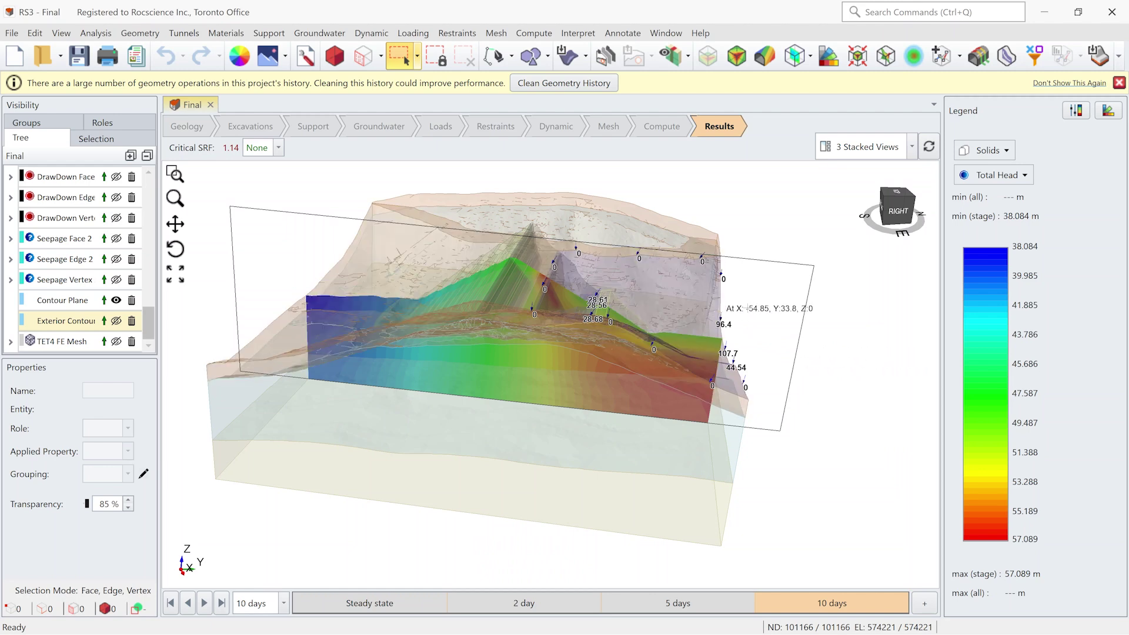
click(1017, 175)
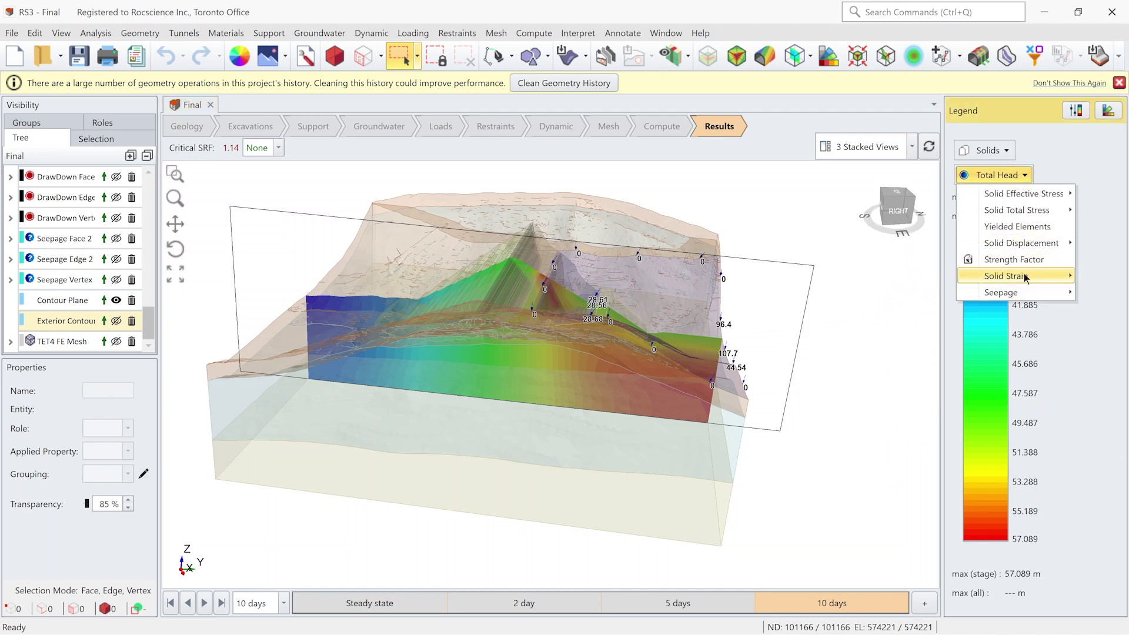
Step: Contour Total Displacement at 10 days with Critical SRF set to 1.16
click(906, 295)
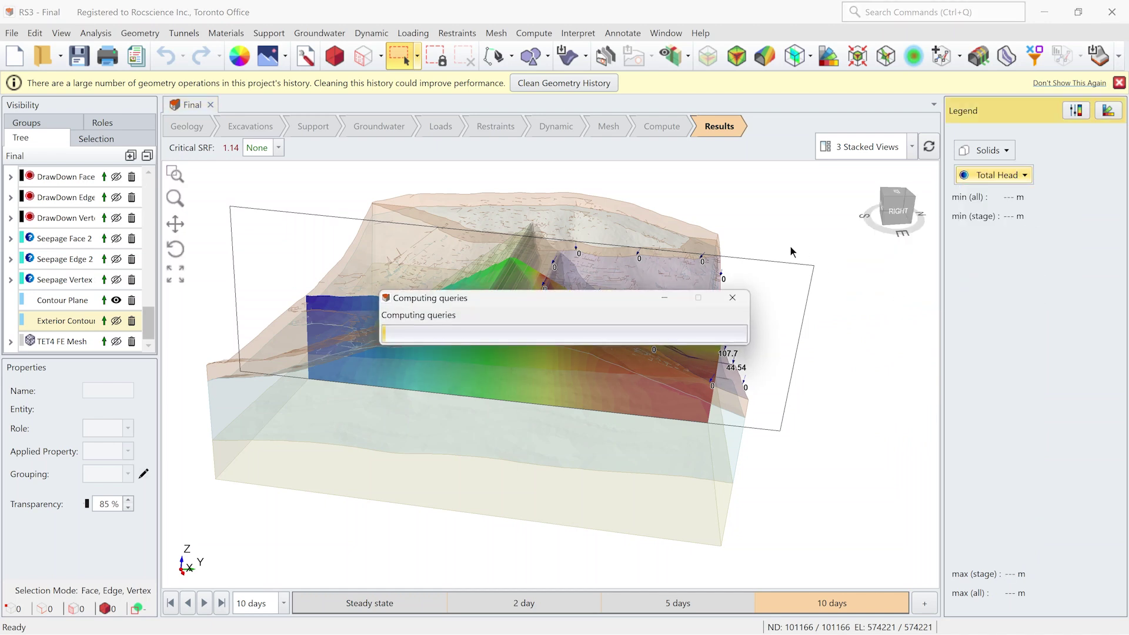
click(278, 148)
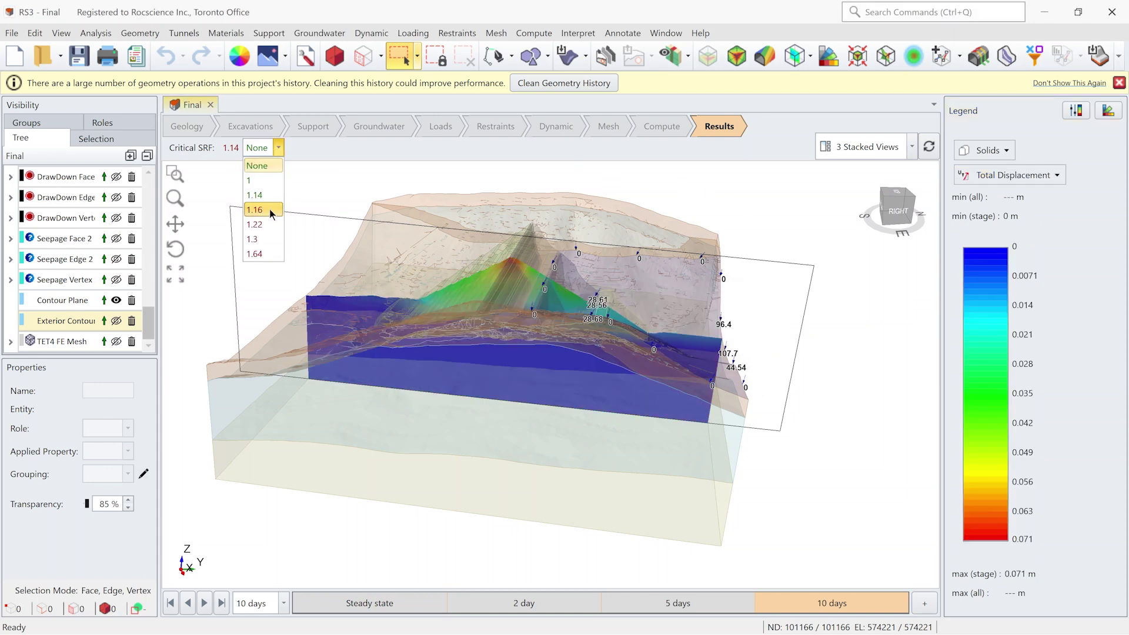
click(266, 210)
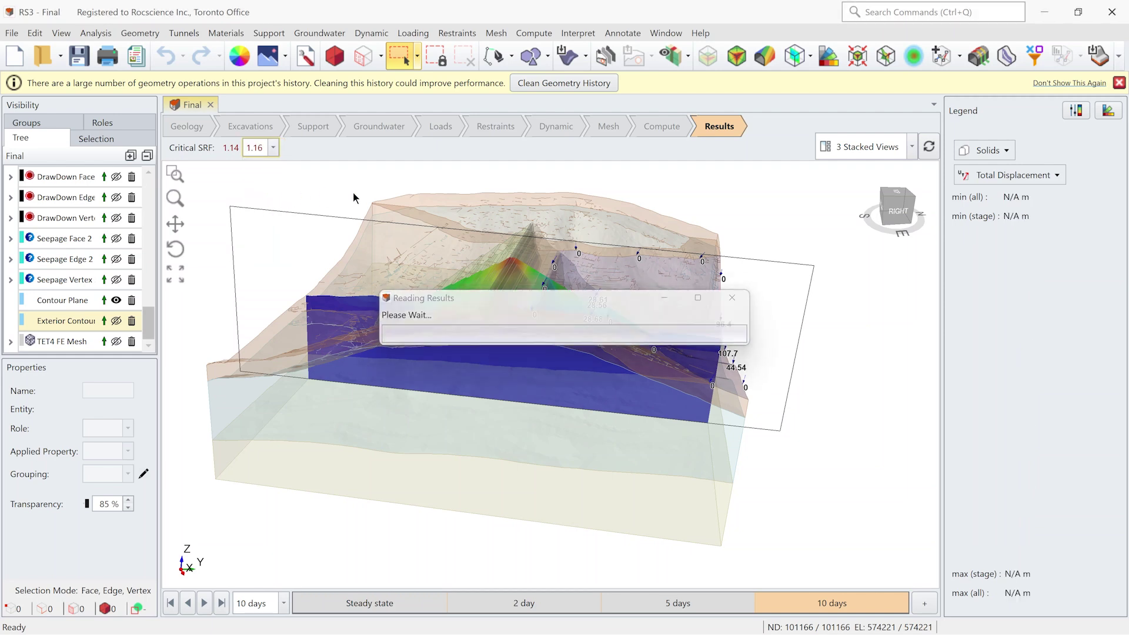